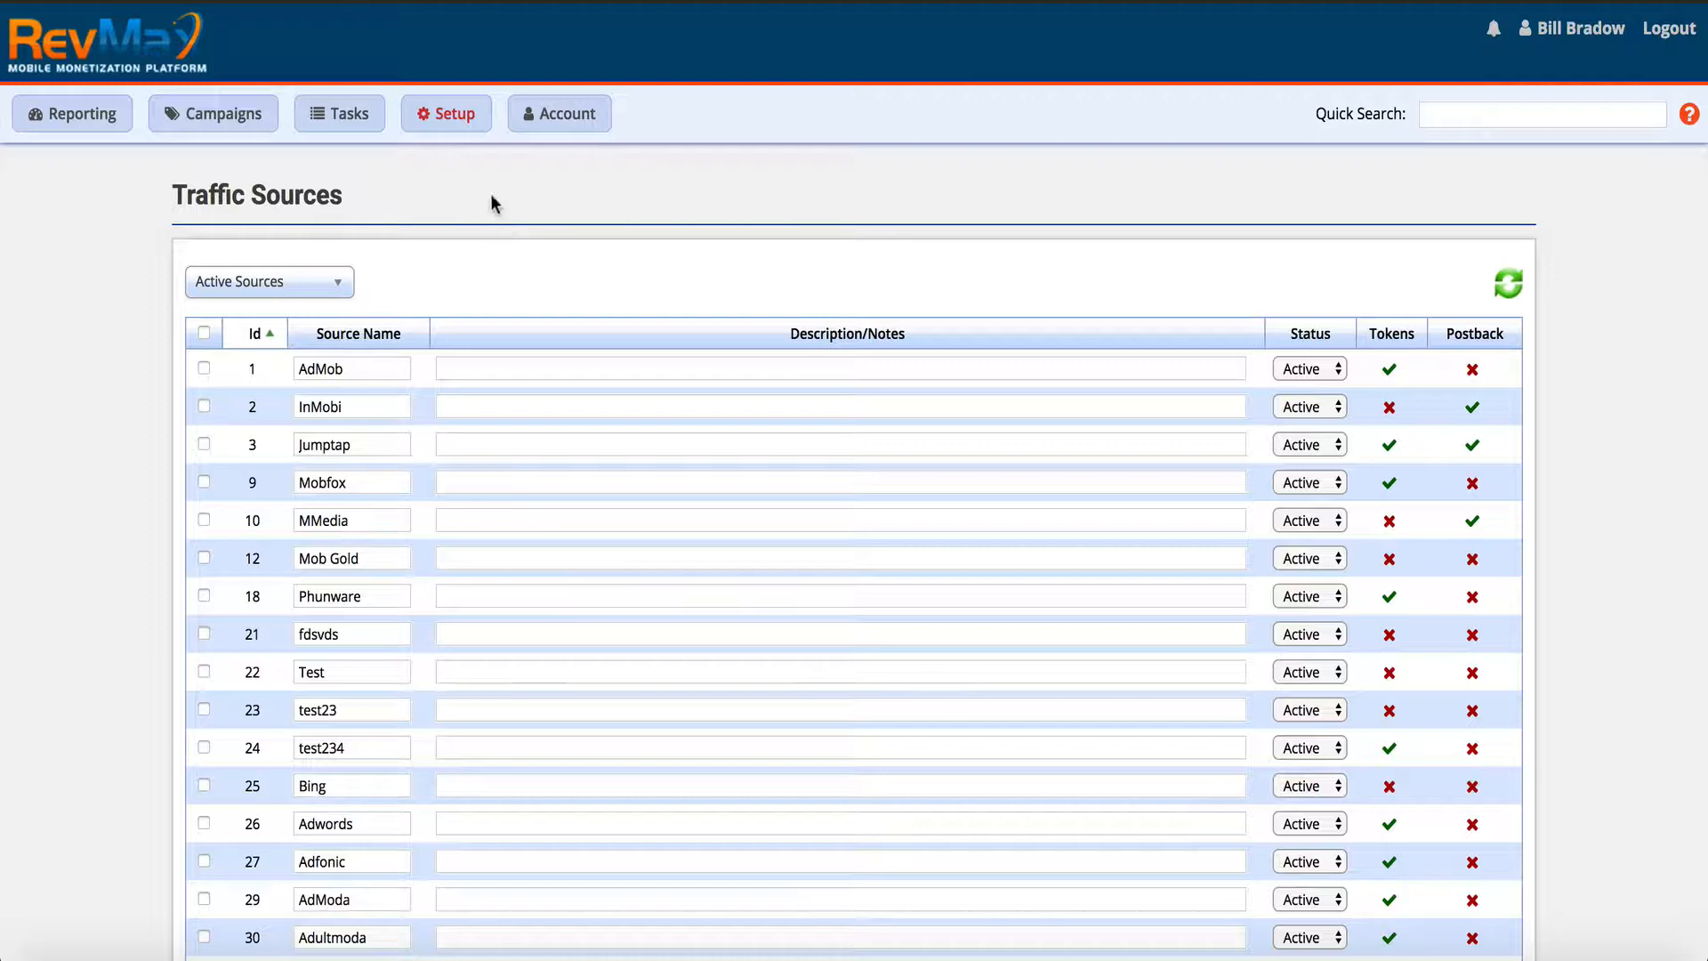
# Step: Open the Traffic Sources setup page and look through the list of active sources
pyautogui.click(461, 108)
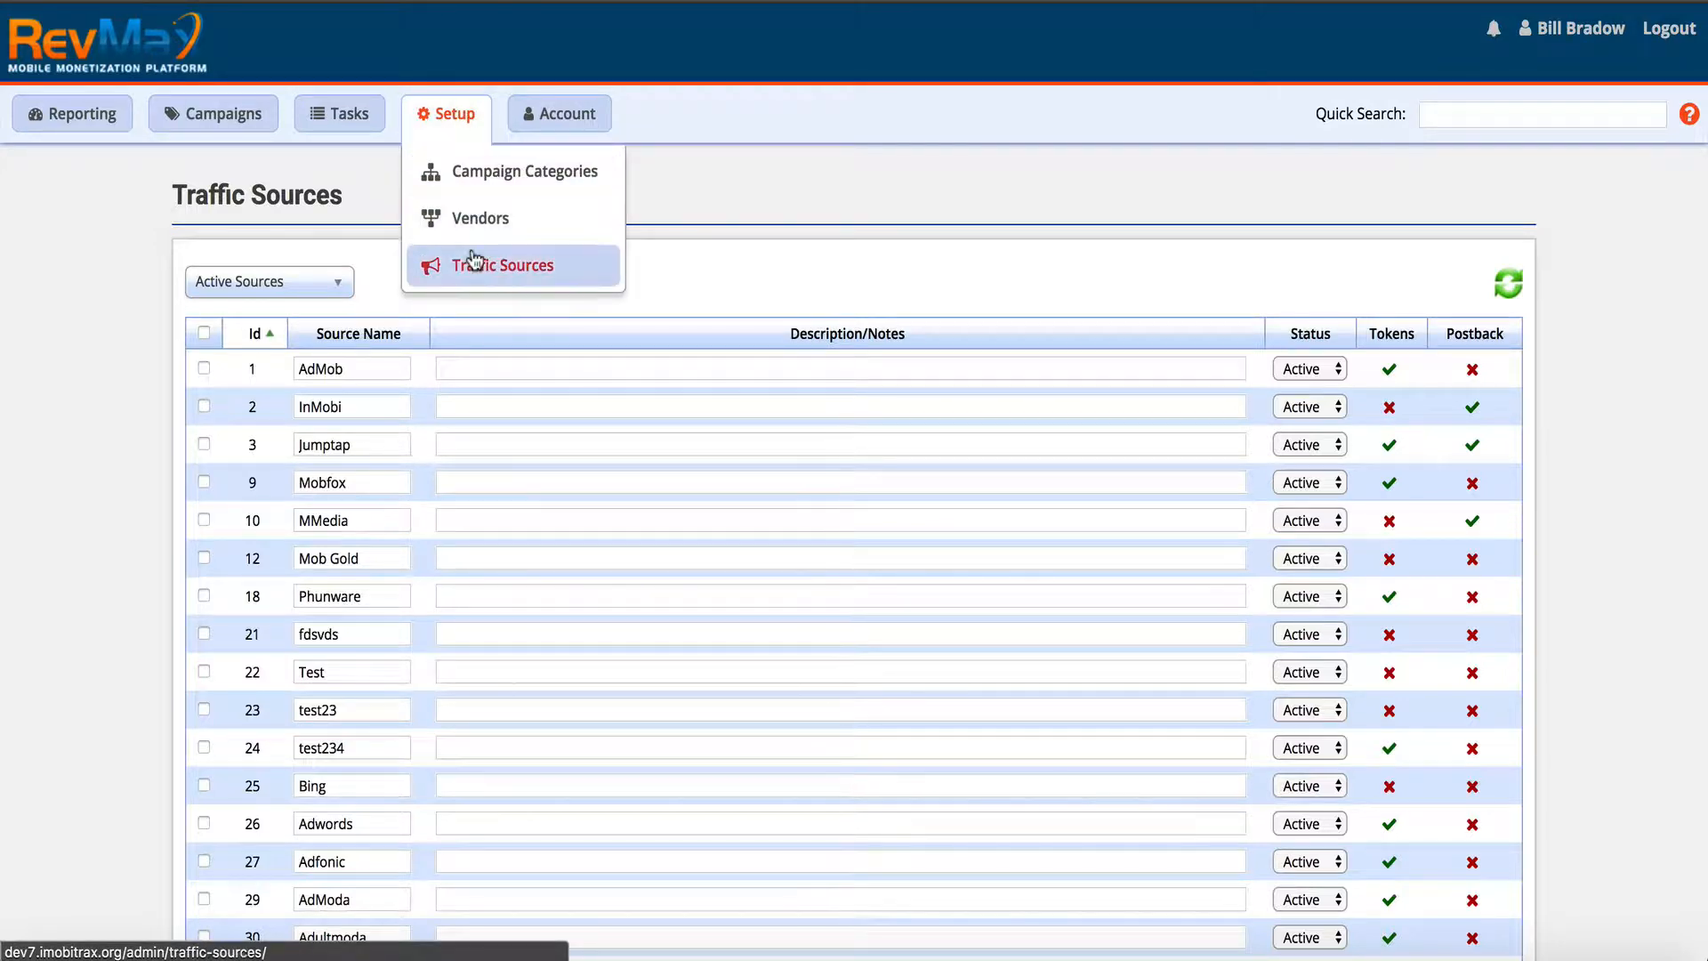
pyautogui.click(431, 264)
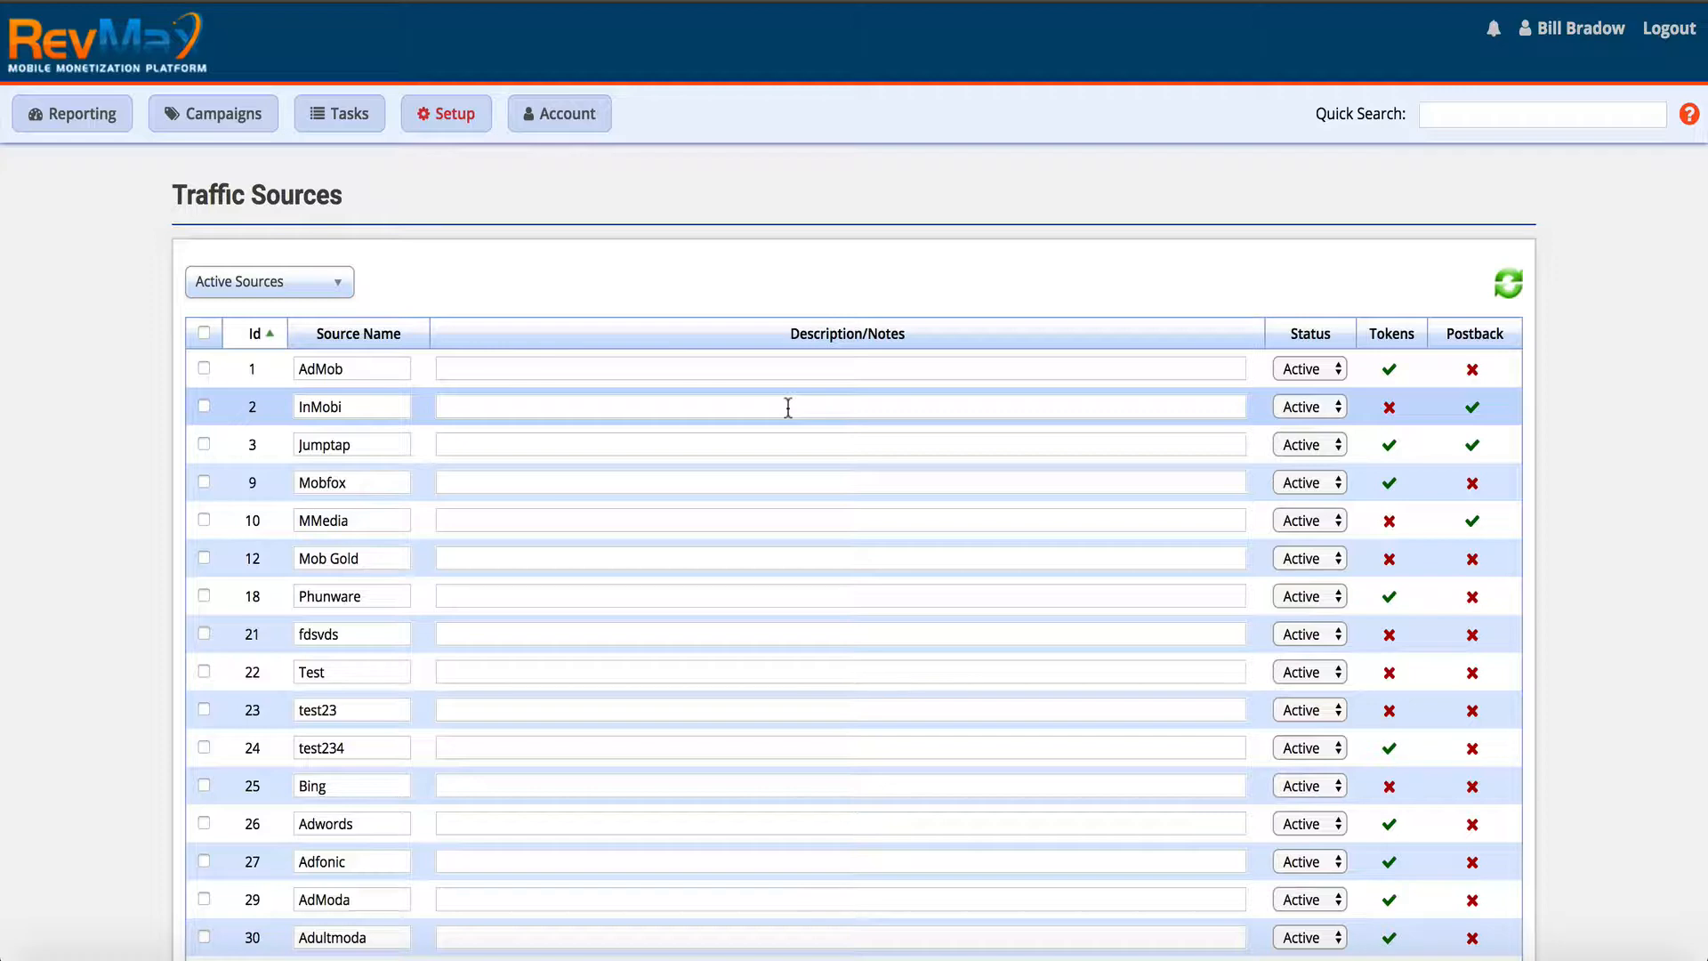
pyautogui.scroll(-5, 788, 407)
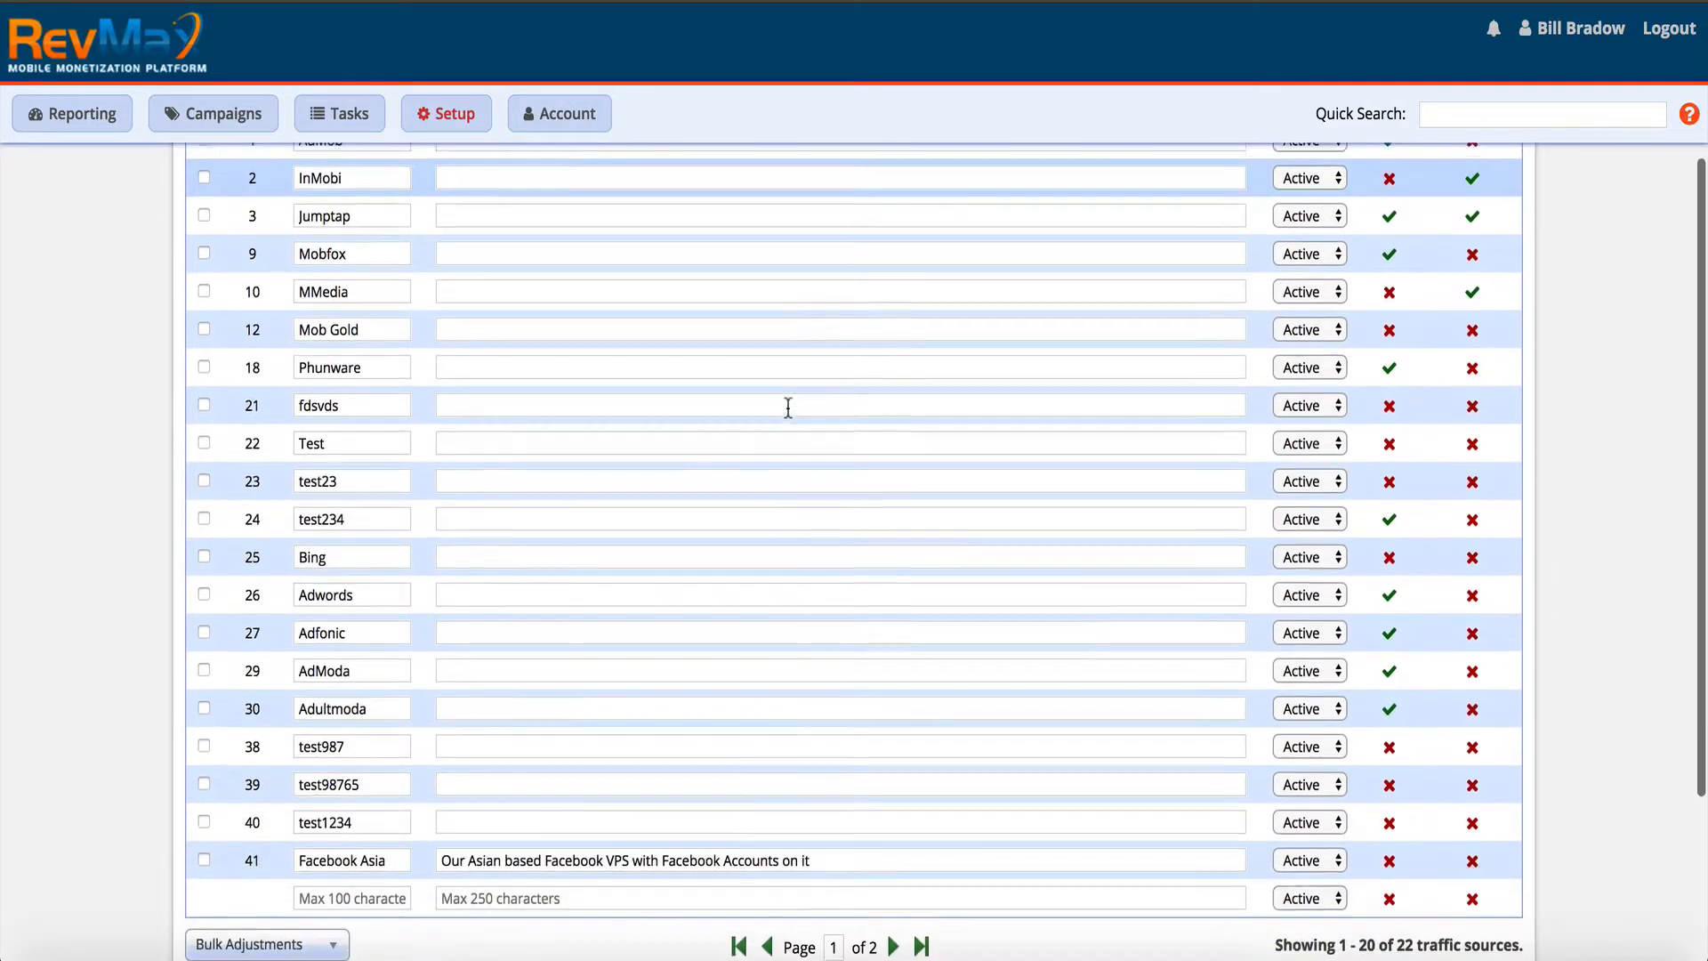
pyautogui.scroll(5, 788, 414)
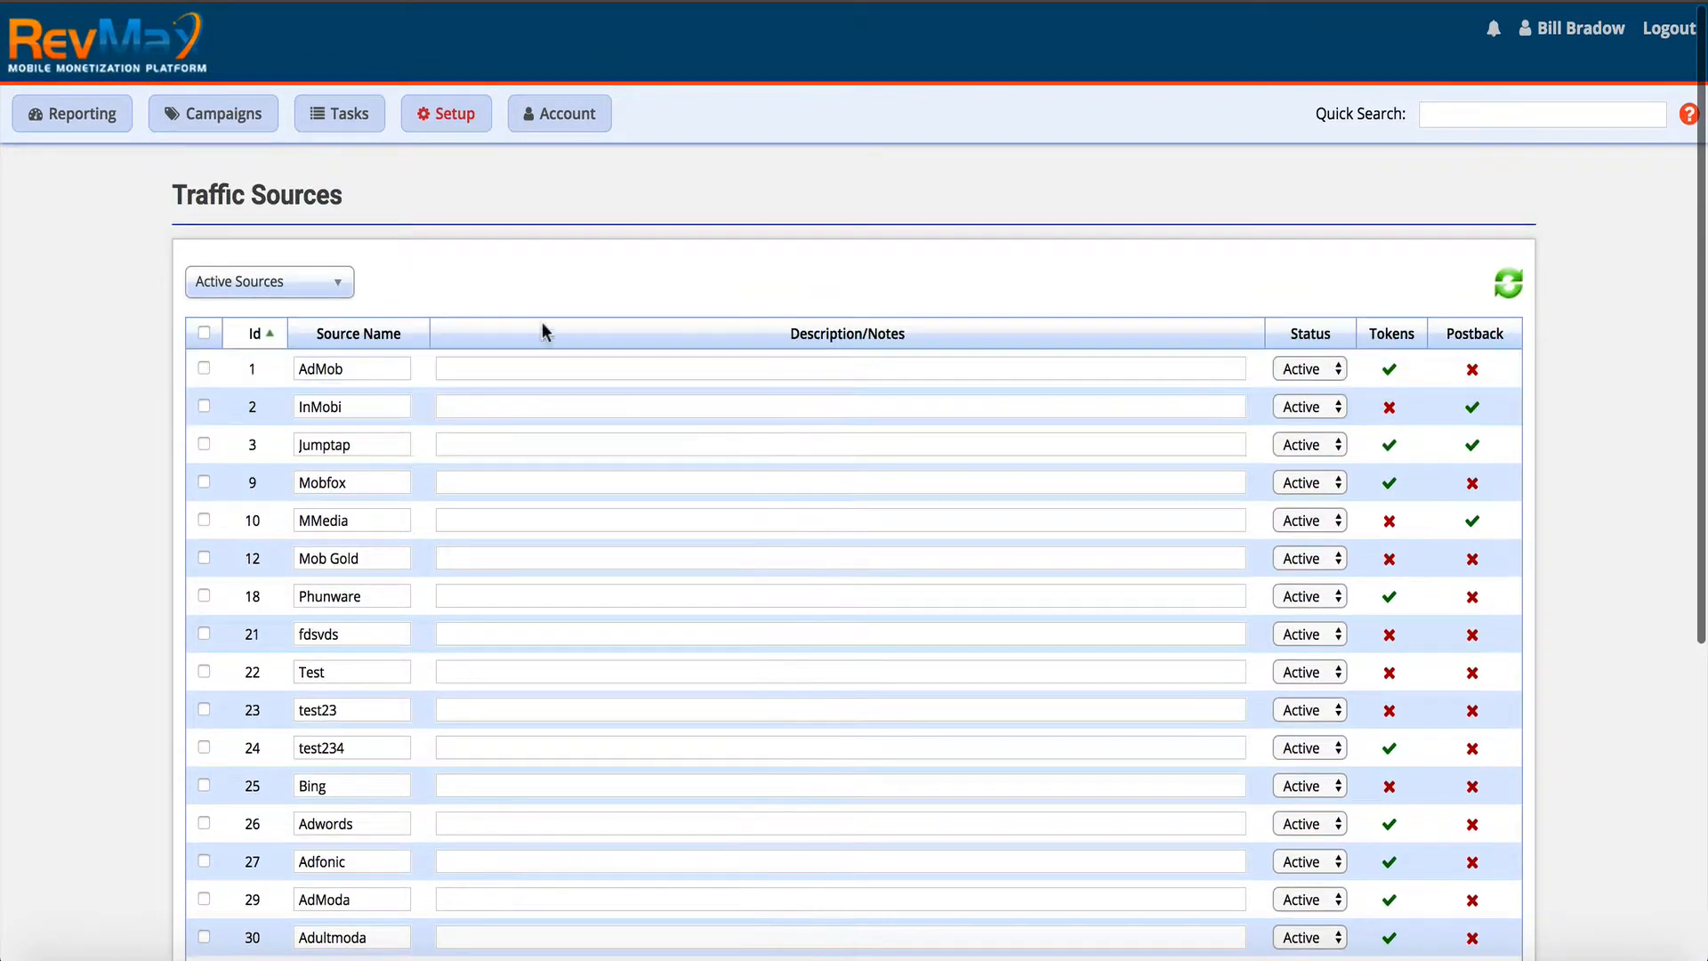
# Step: Examine the source name, description and status options of the AdMob traffic source
pyautogui.click(368, 369)
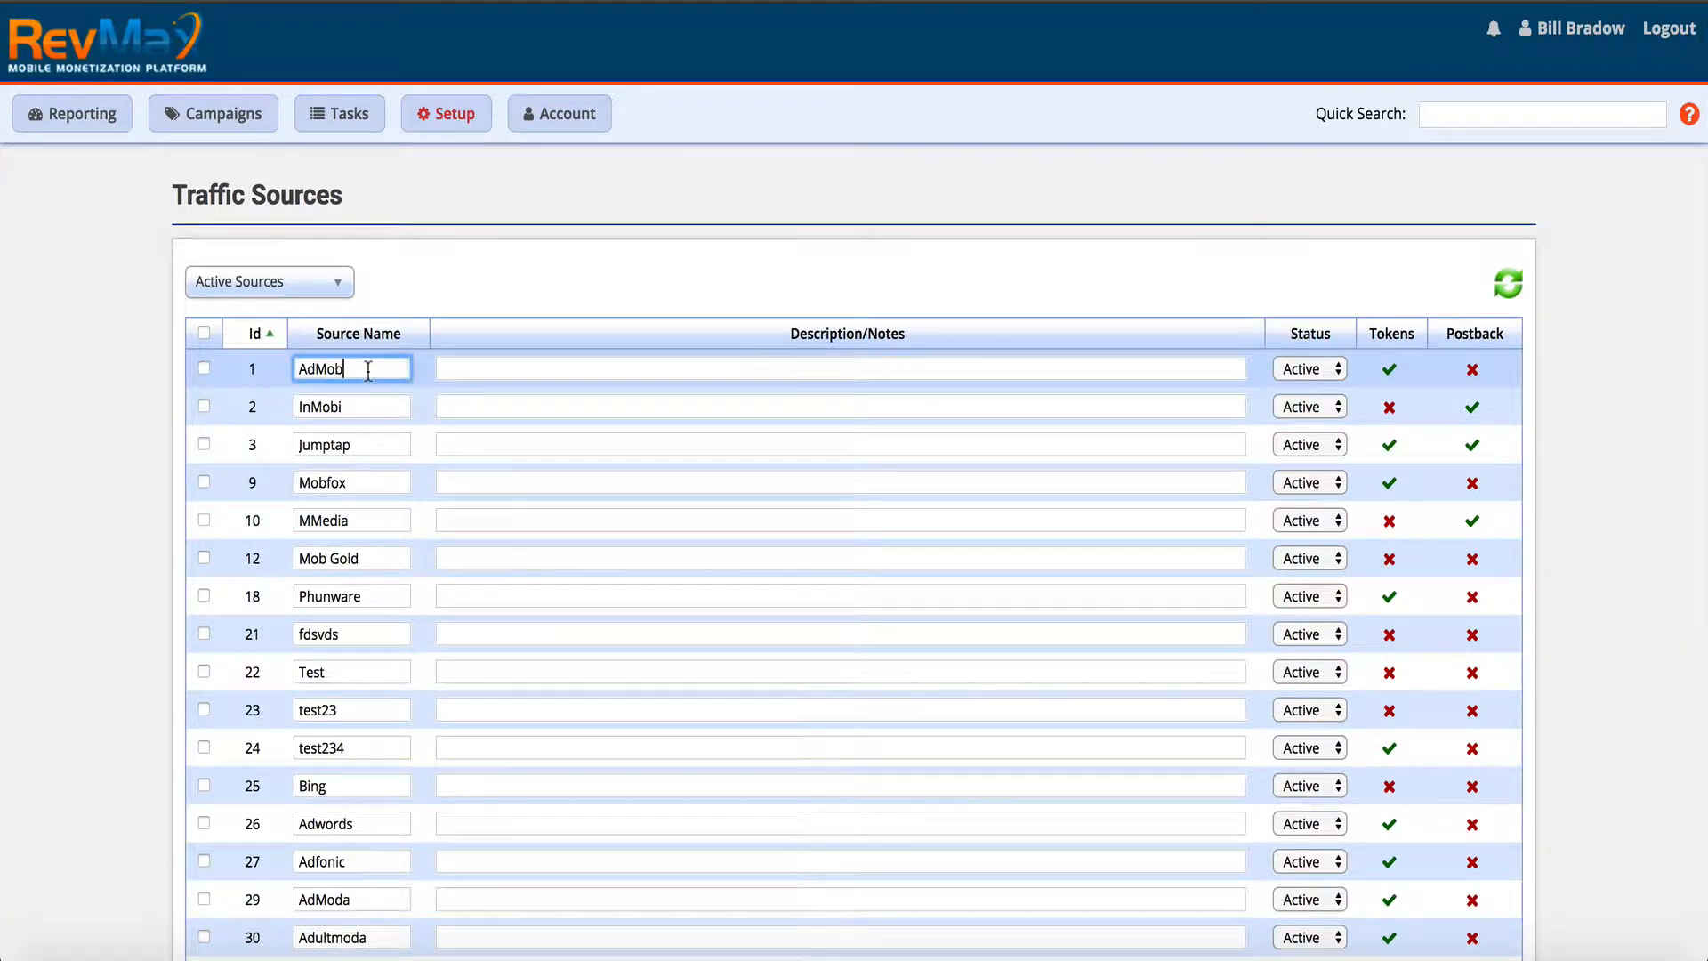
pyautogui.moveTo(369, 369); pyautogui.dragTo(312, 372)
pyautogui.scroll(-5, 805, 604)
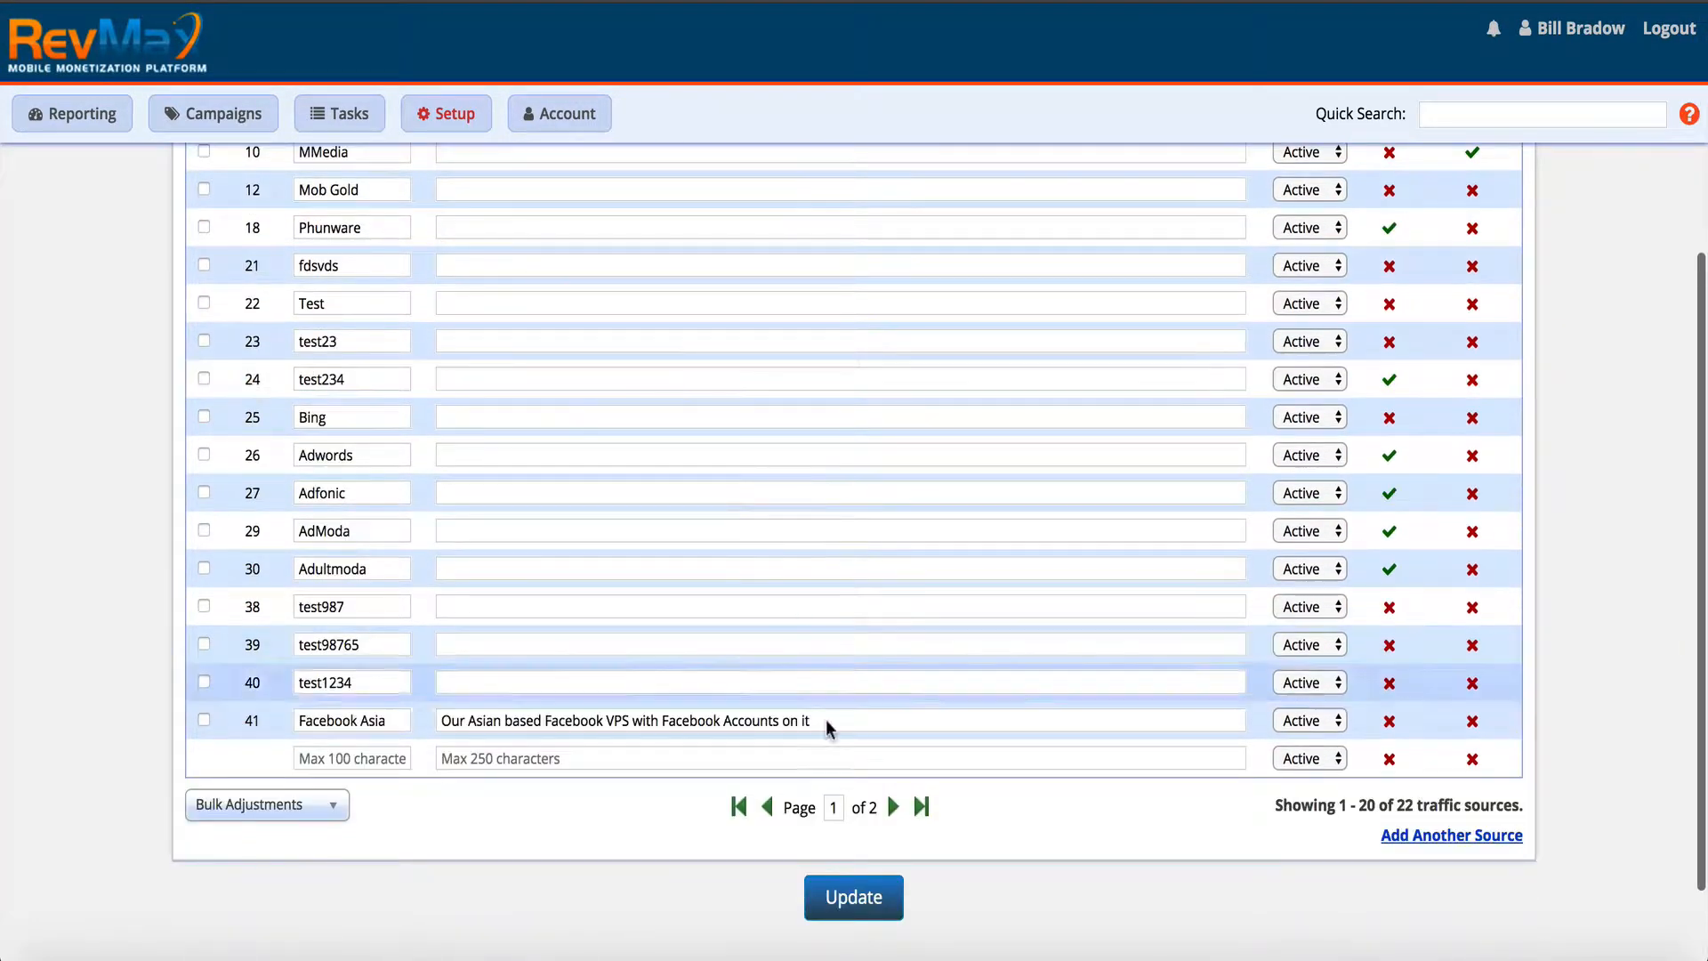
pyautogui.scroll(4, 822, 786)
pyautogui.scroll(1, 822, 786)
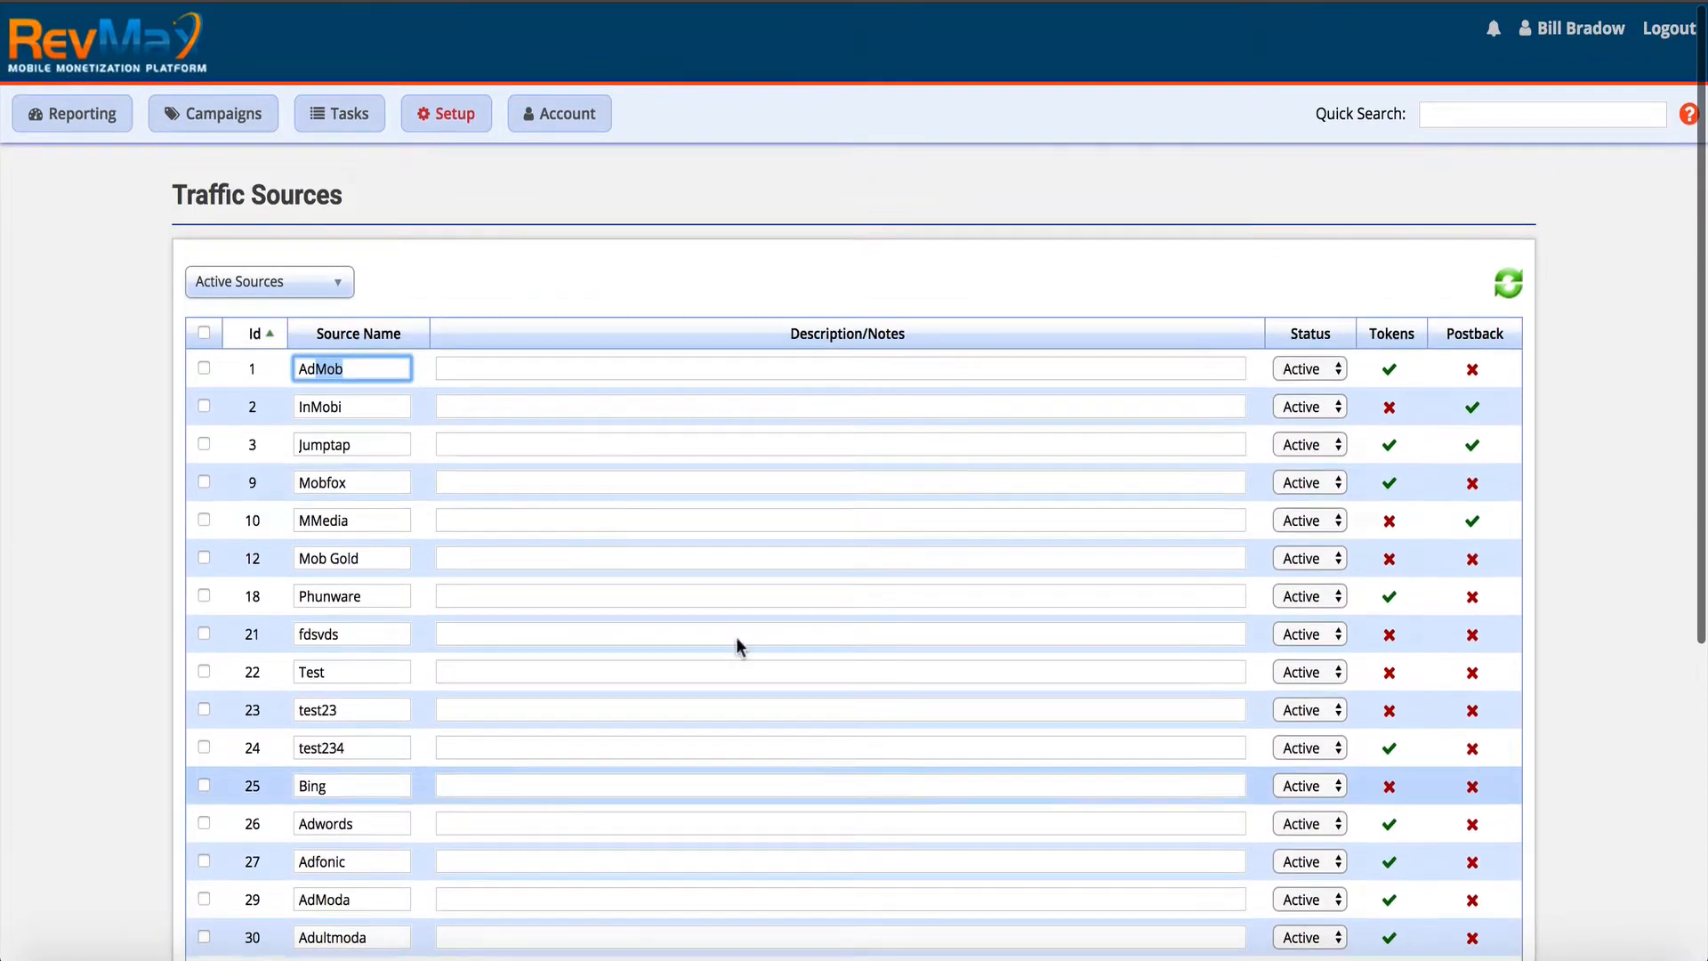
pyautogui.click(534, 372)
pyautogui.scroll(-4, 782, 404)
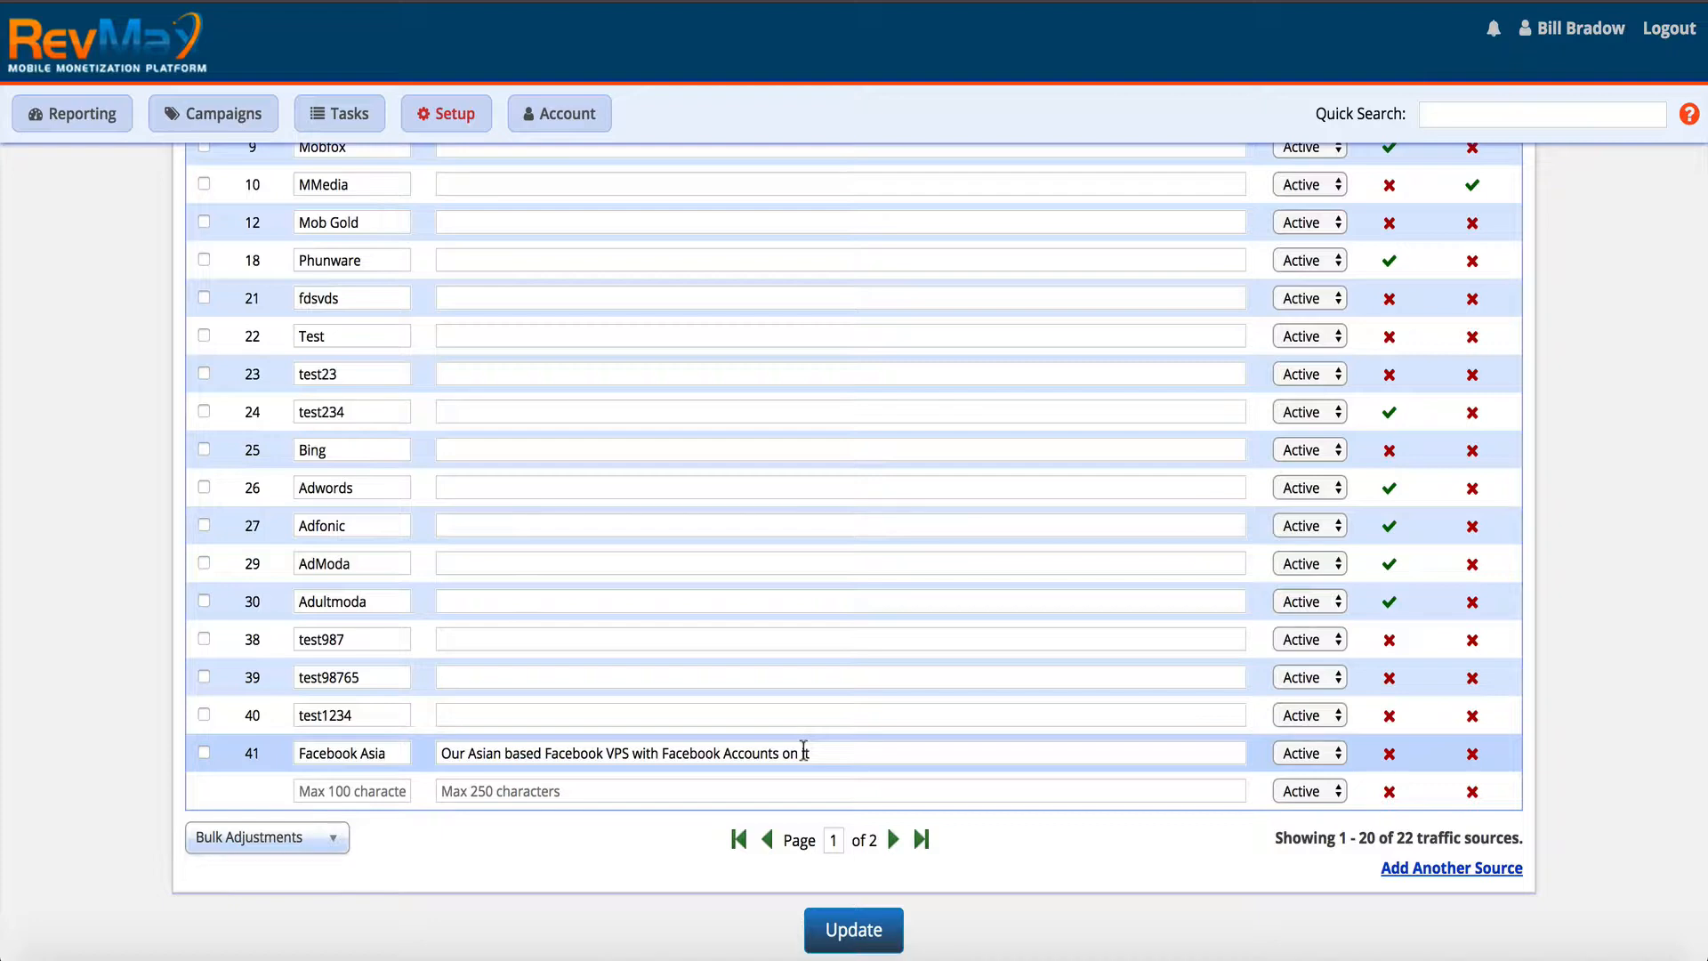
pyautogui.scroll(4, 804, 751)
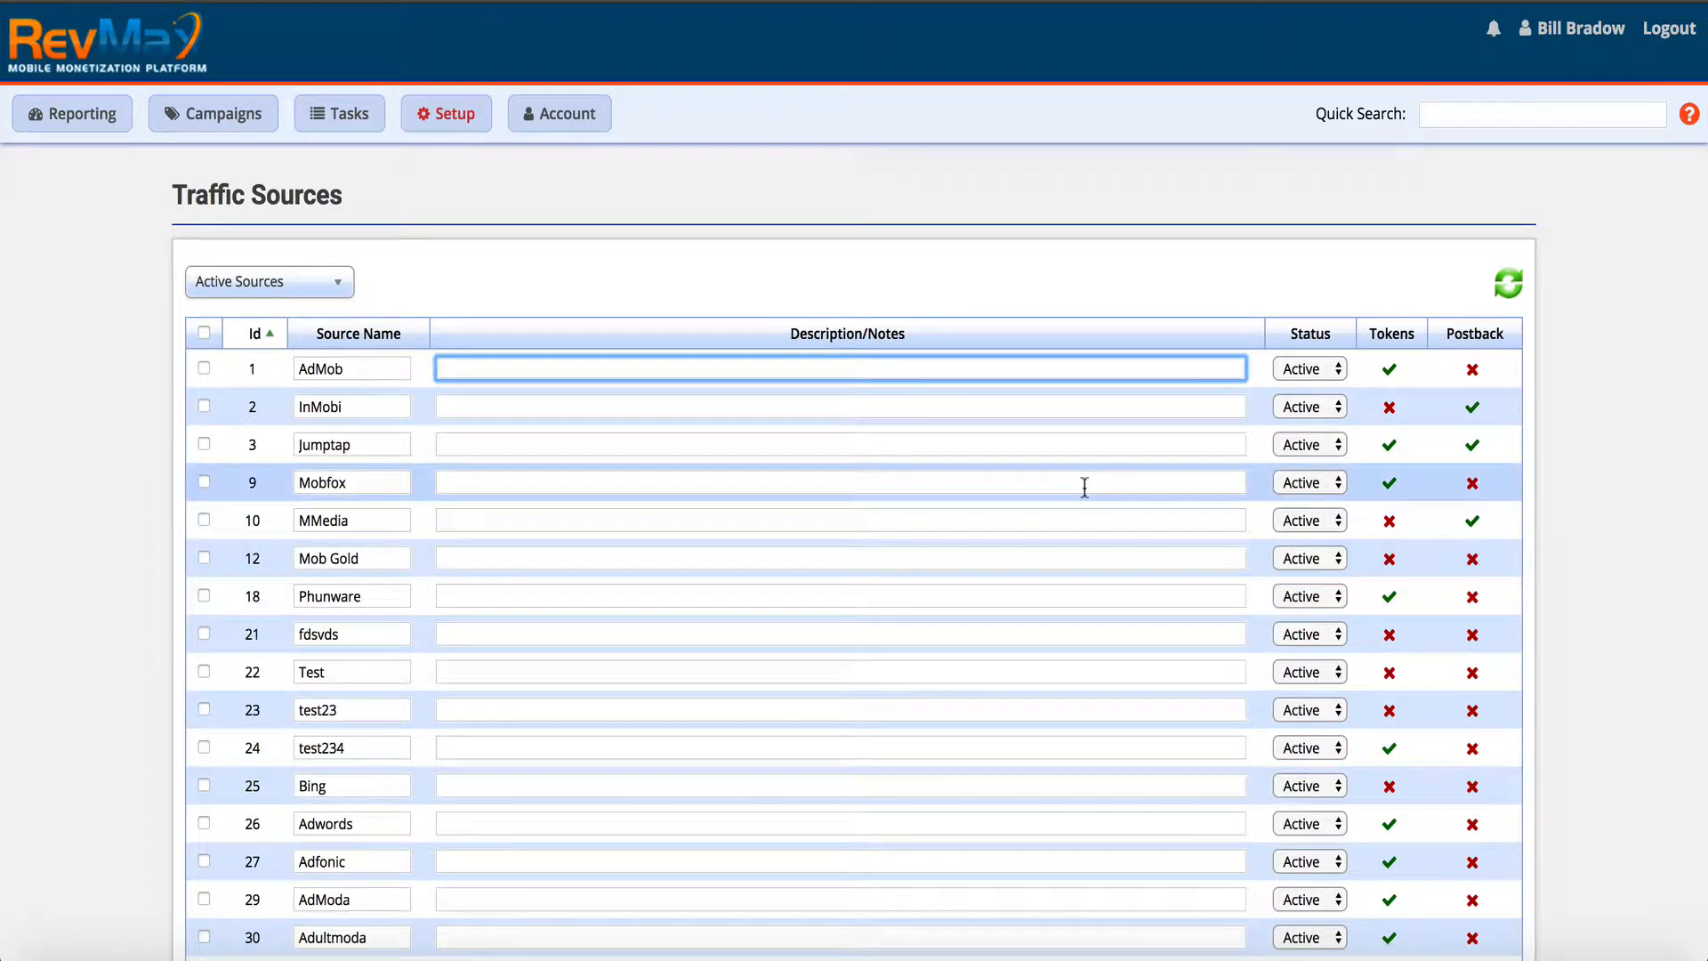
pyautogui.click(1309, 367)
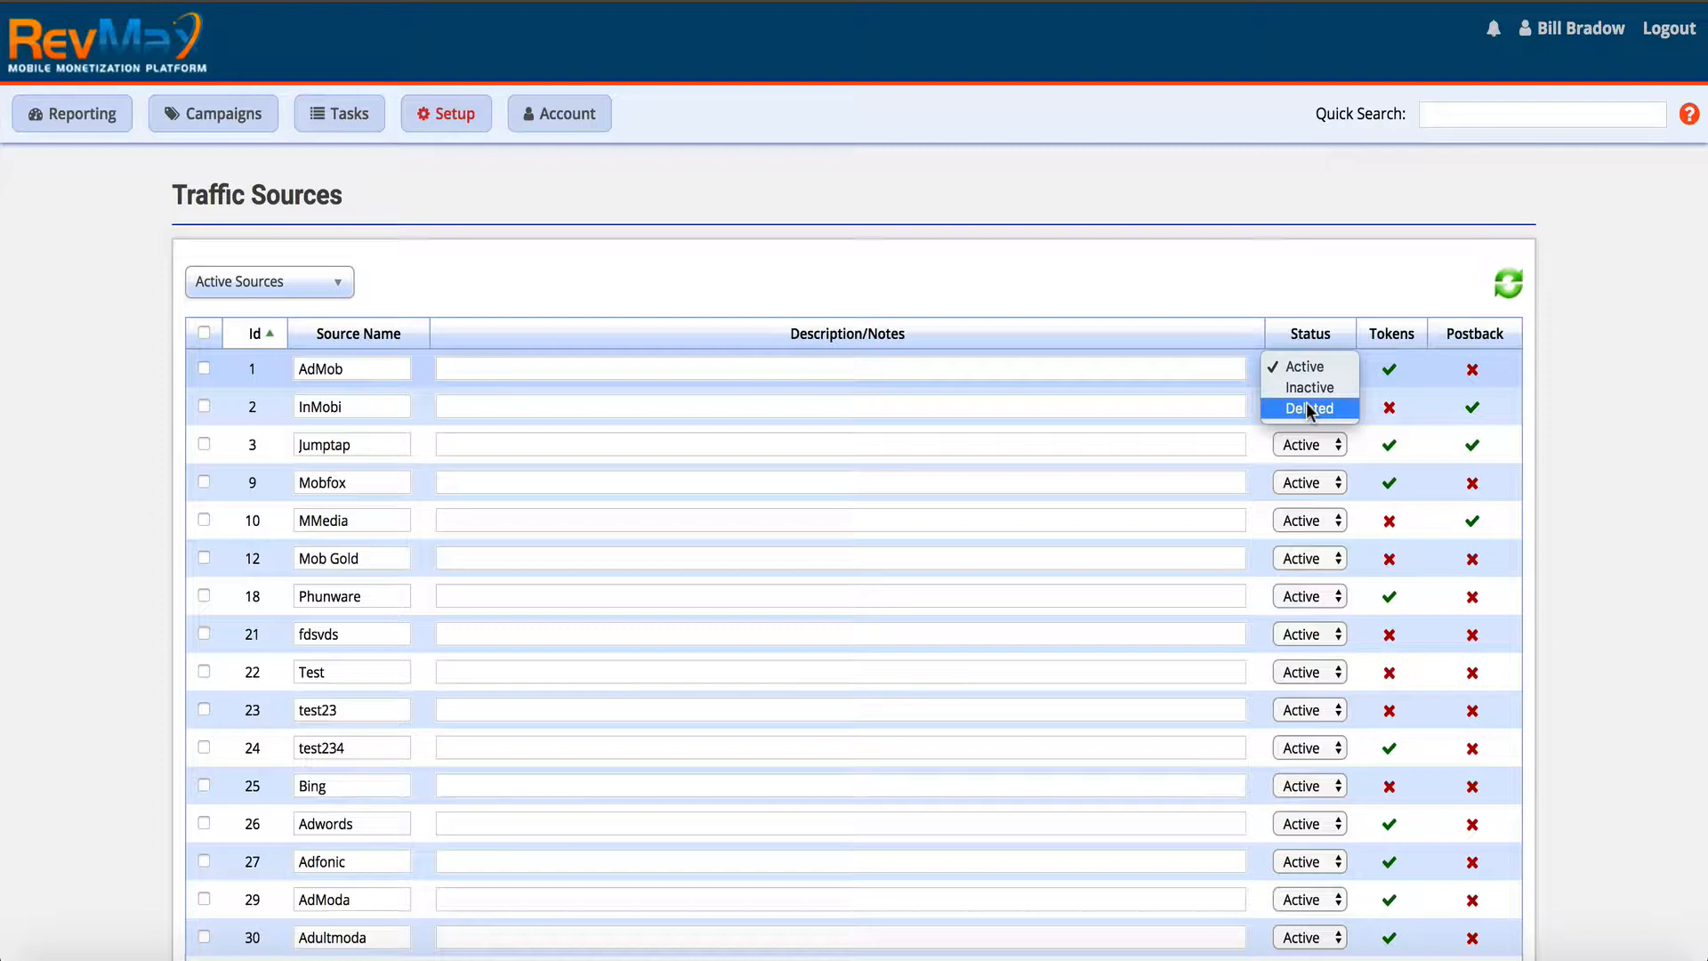
pyautogui.click(1343, 267)
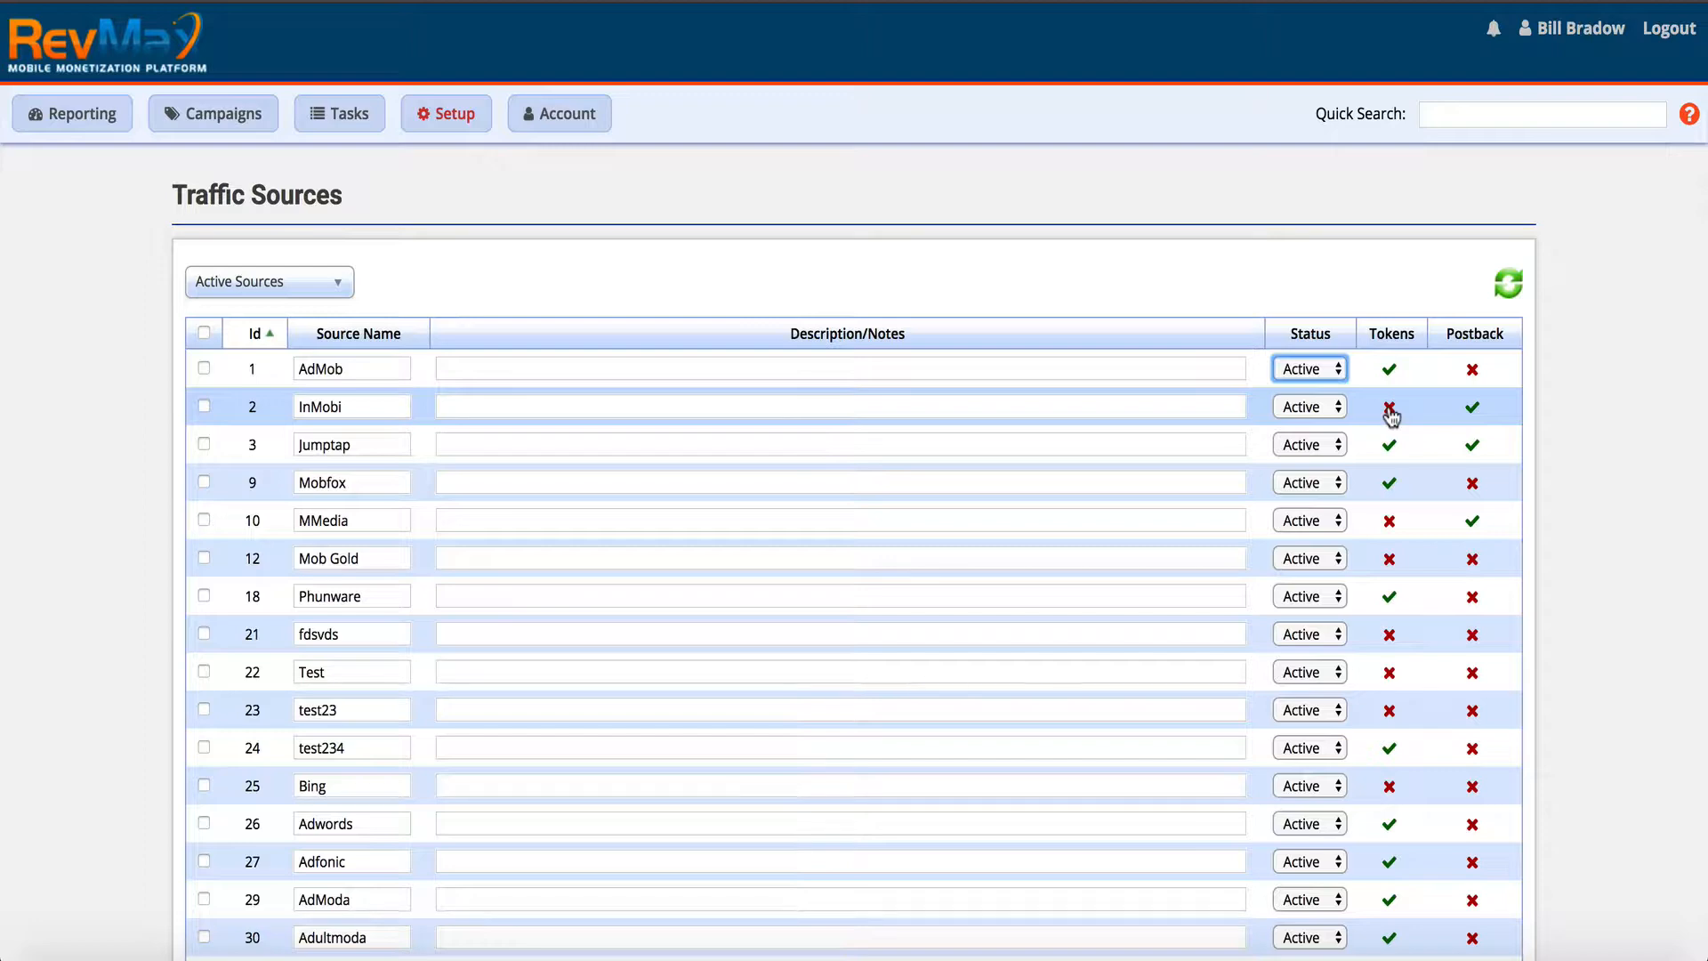
# Step: Open the AdMob source's token definitions and examine the name and parameter of Token 1
pyautogui.click(1388, 375)
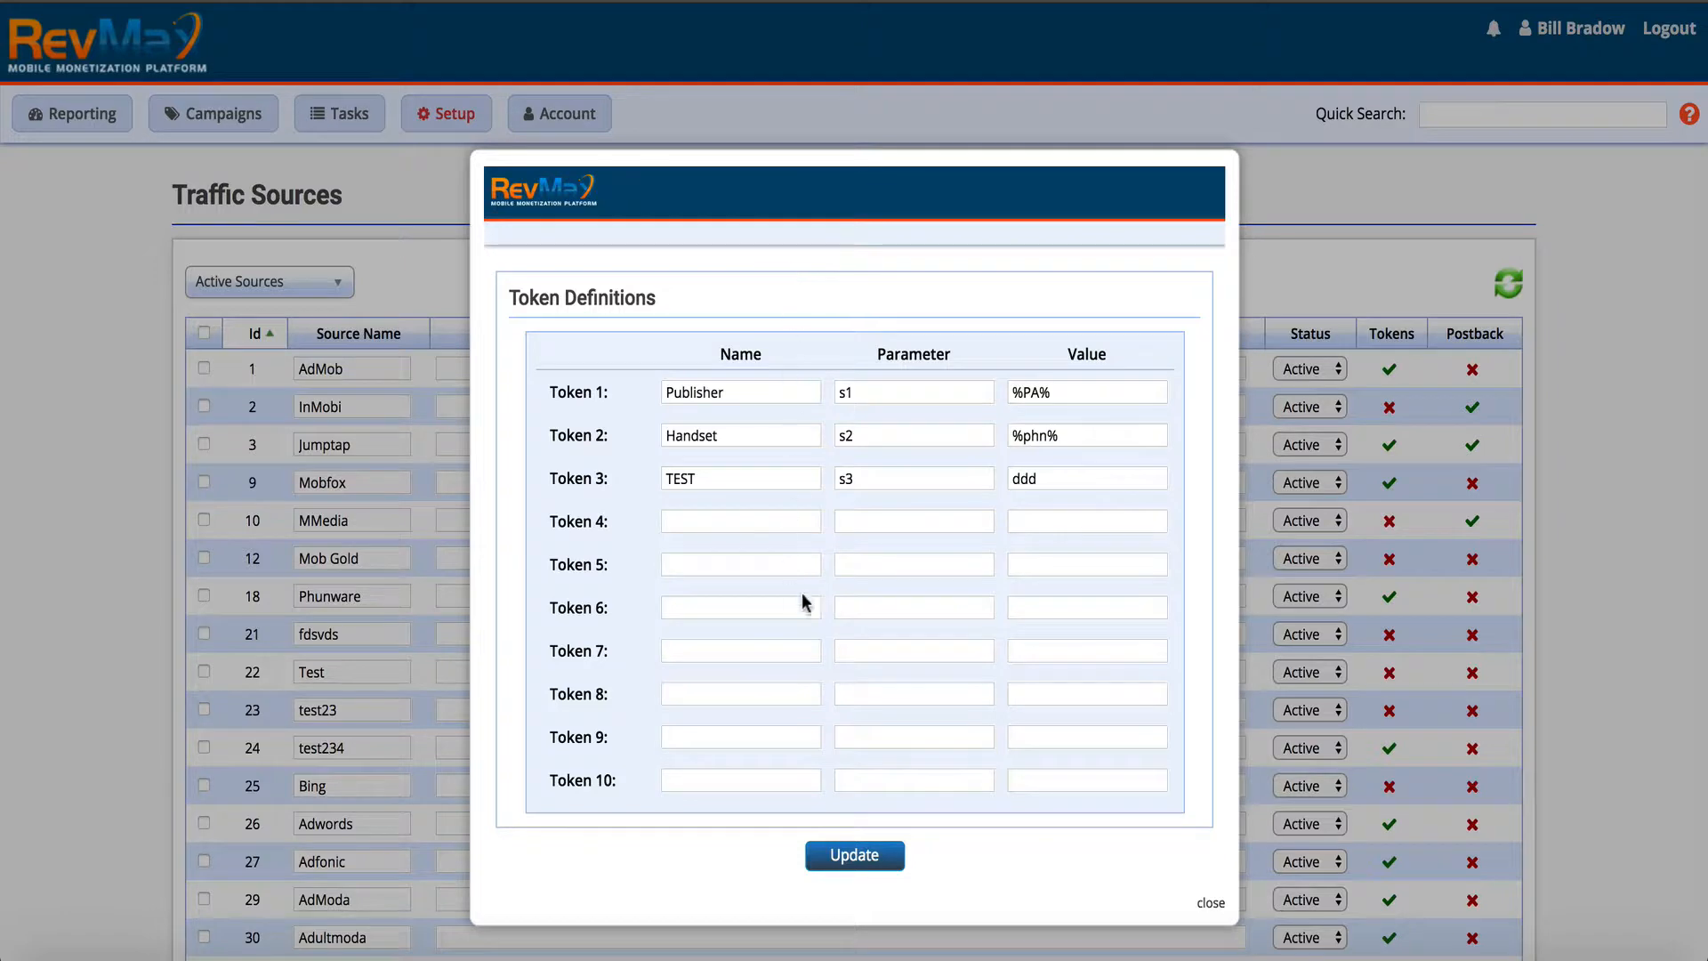
pyautogui.moveTo(755, 389); pyautogui.dragTo(674, 388)
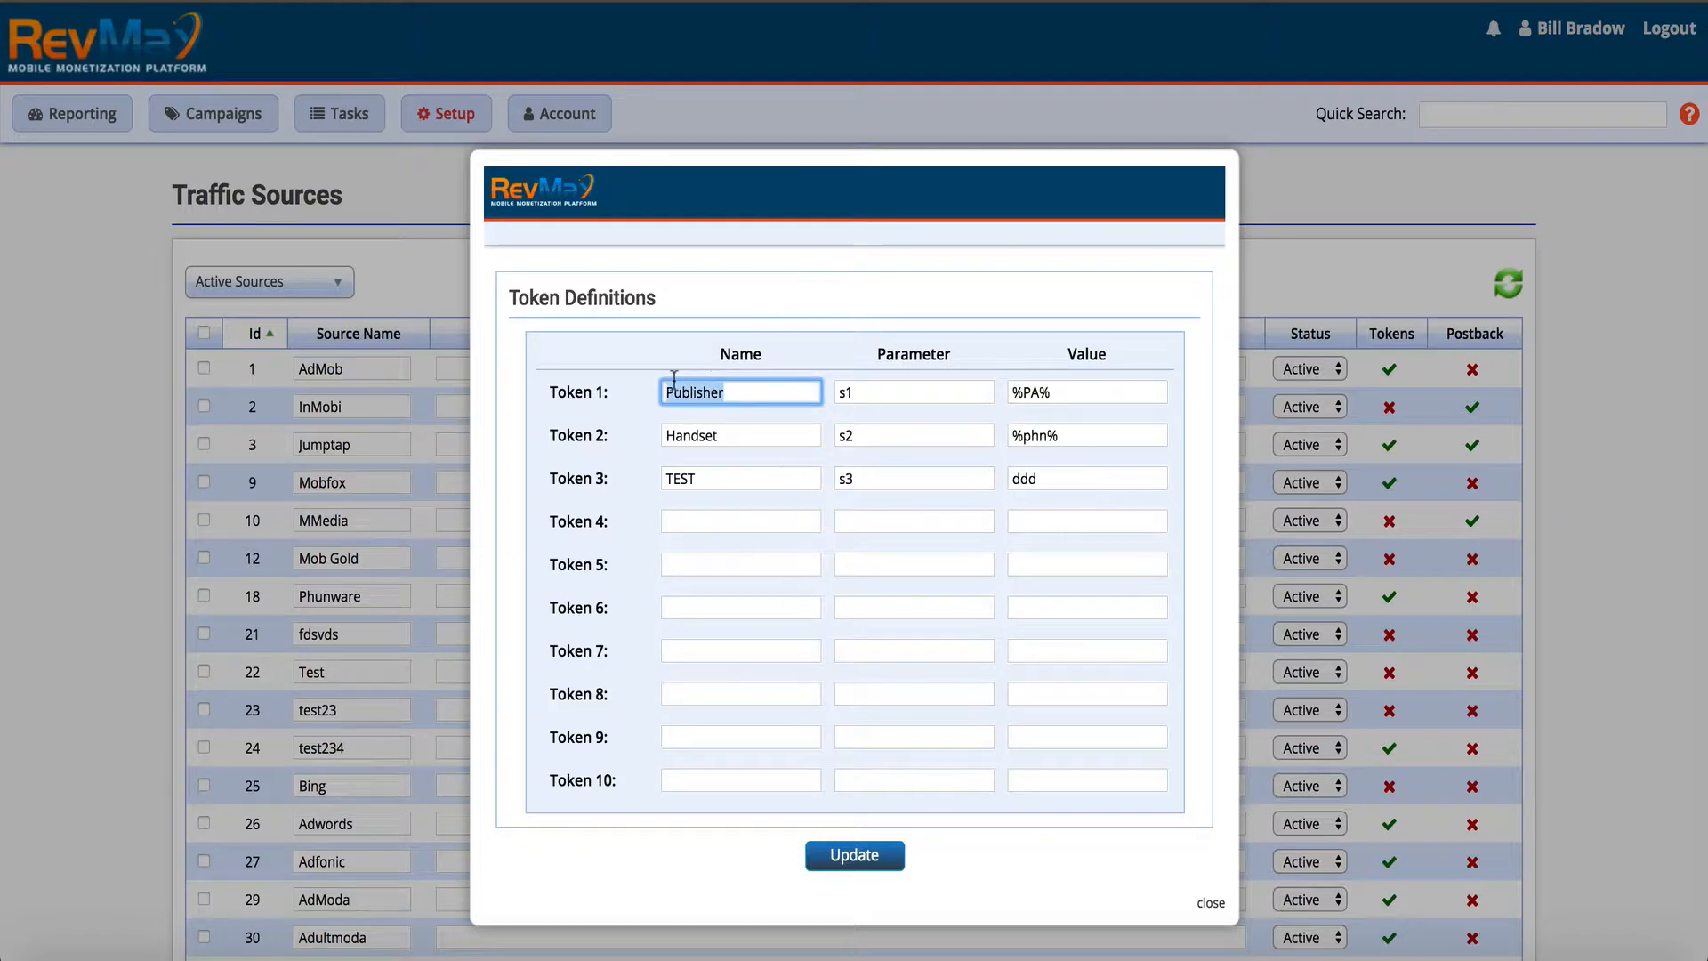
pyautogui.click(734, 394)
pyautogui.moveTo(877, 353); pyautogui.dragTo(948, 354)
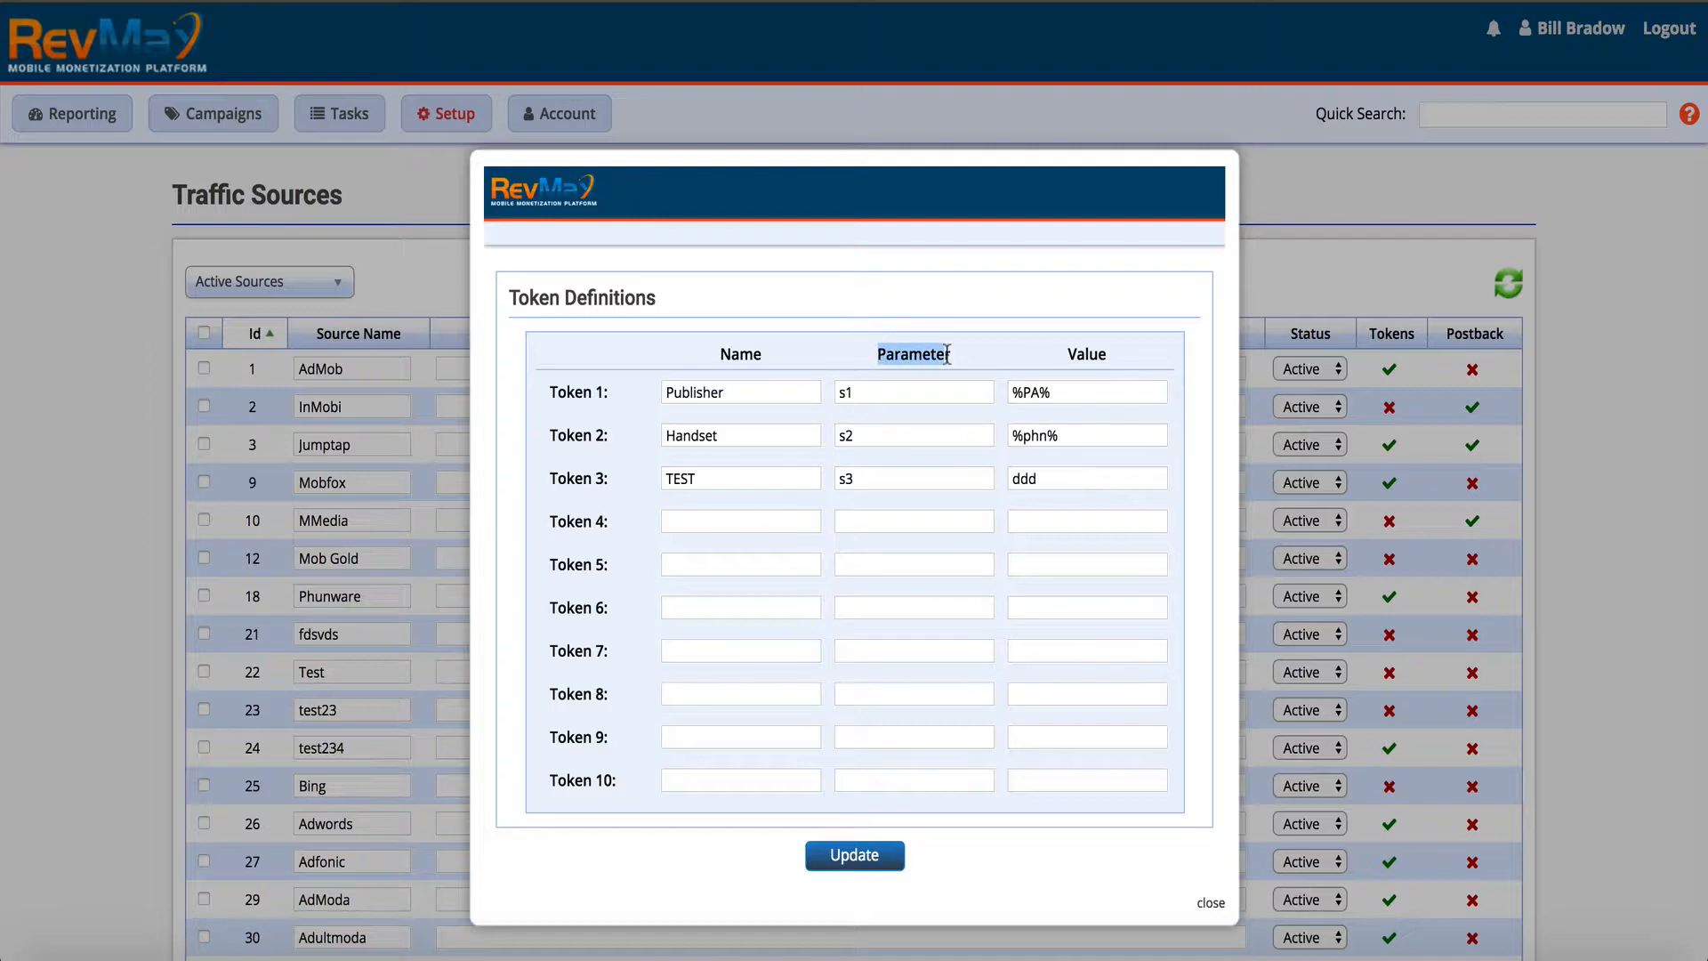
pyautogui.moveTo(929, 401); pyautogui.dragTo(805, 388)
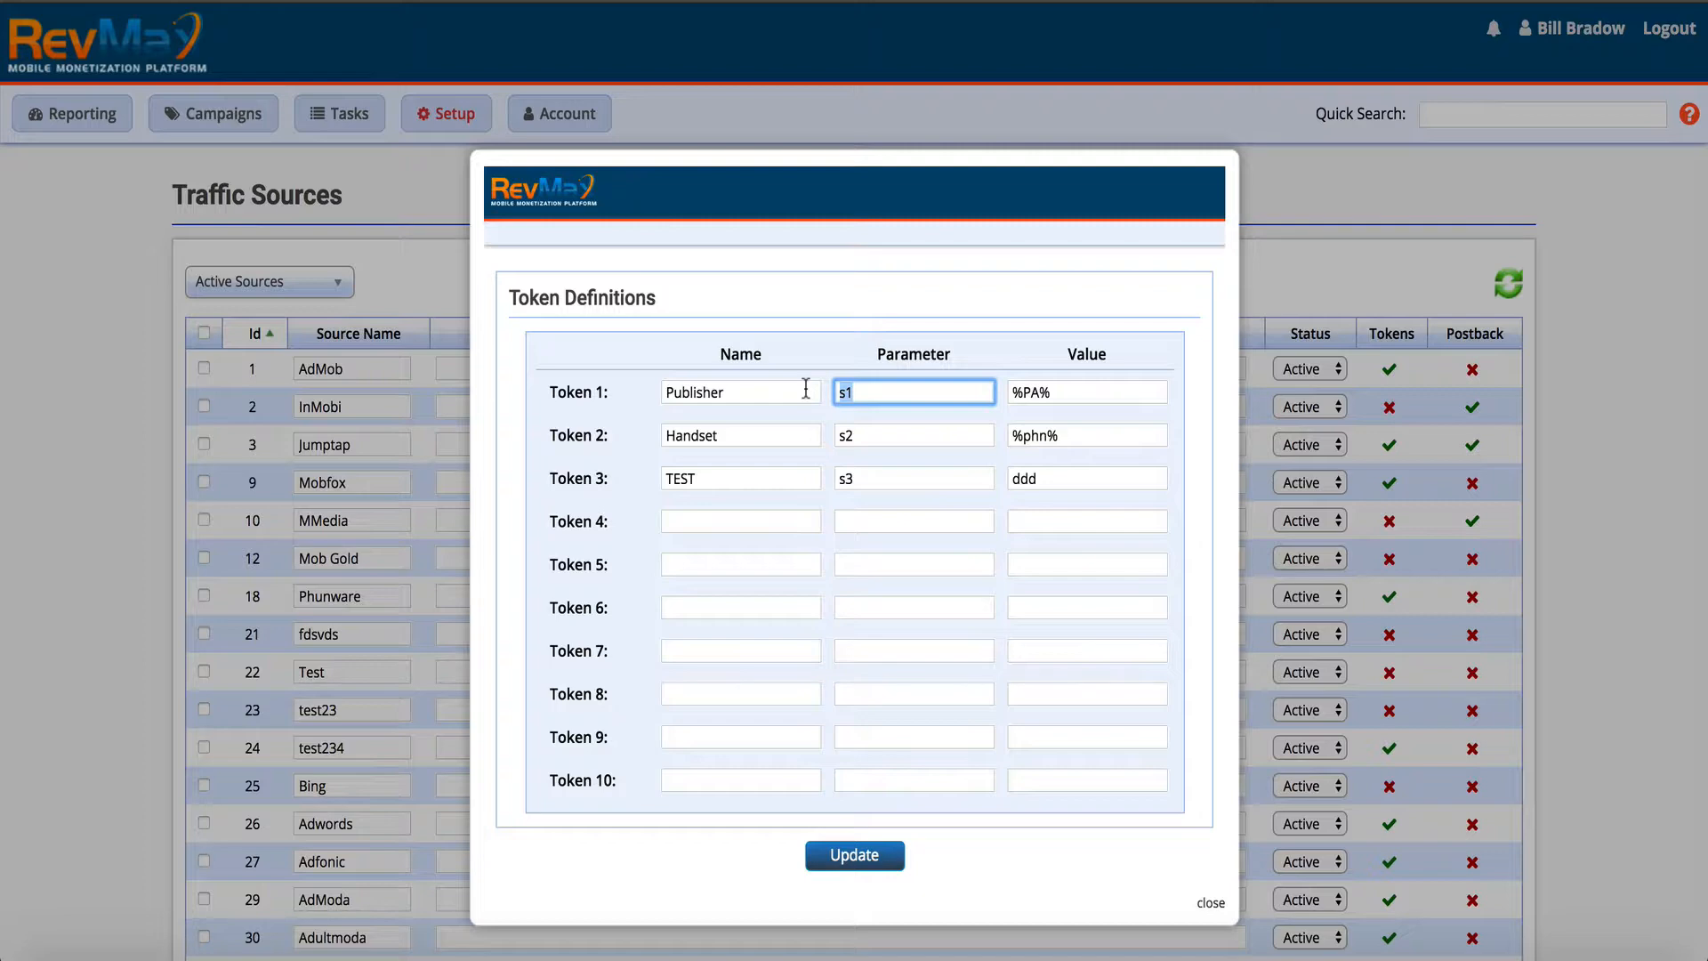
pyautogui.doubleClick(745, 391)
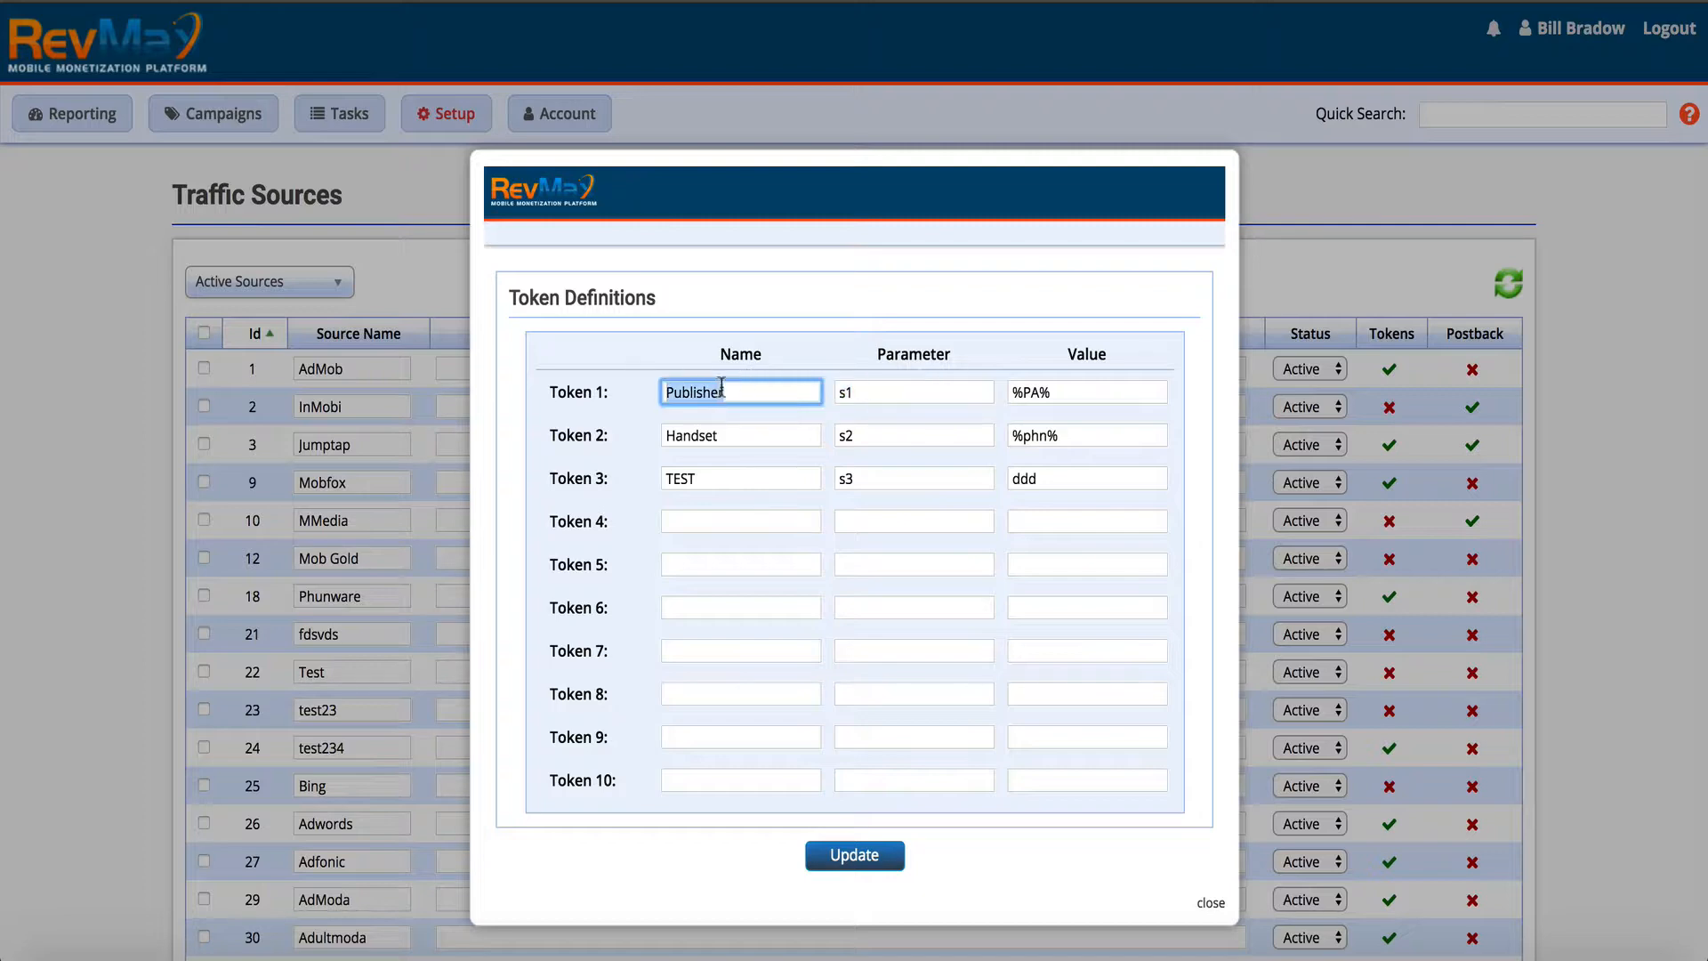
pyautogui.doubleClick(892, 391)
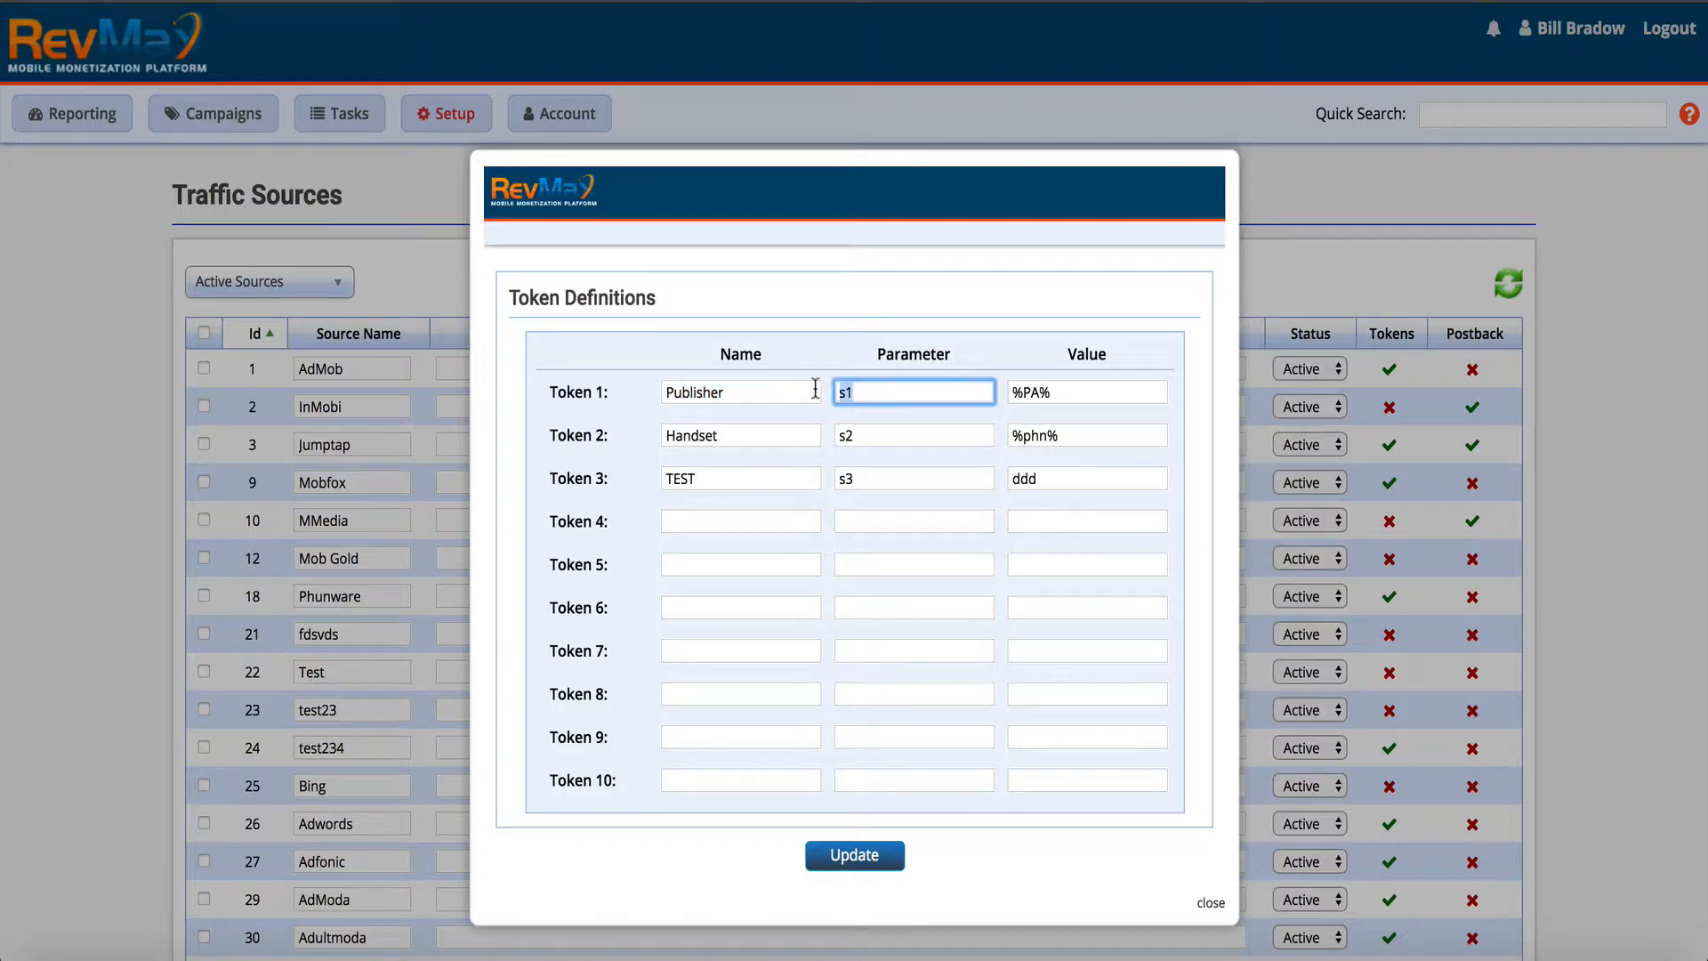
# Step: Examine the value of Token 1 for AdMob and close the token definitions
pyautogui.click(1054, 386)
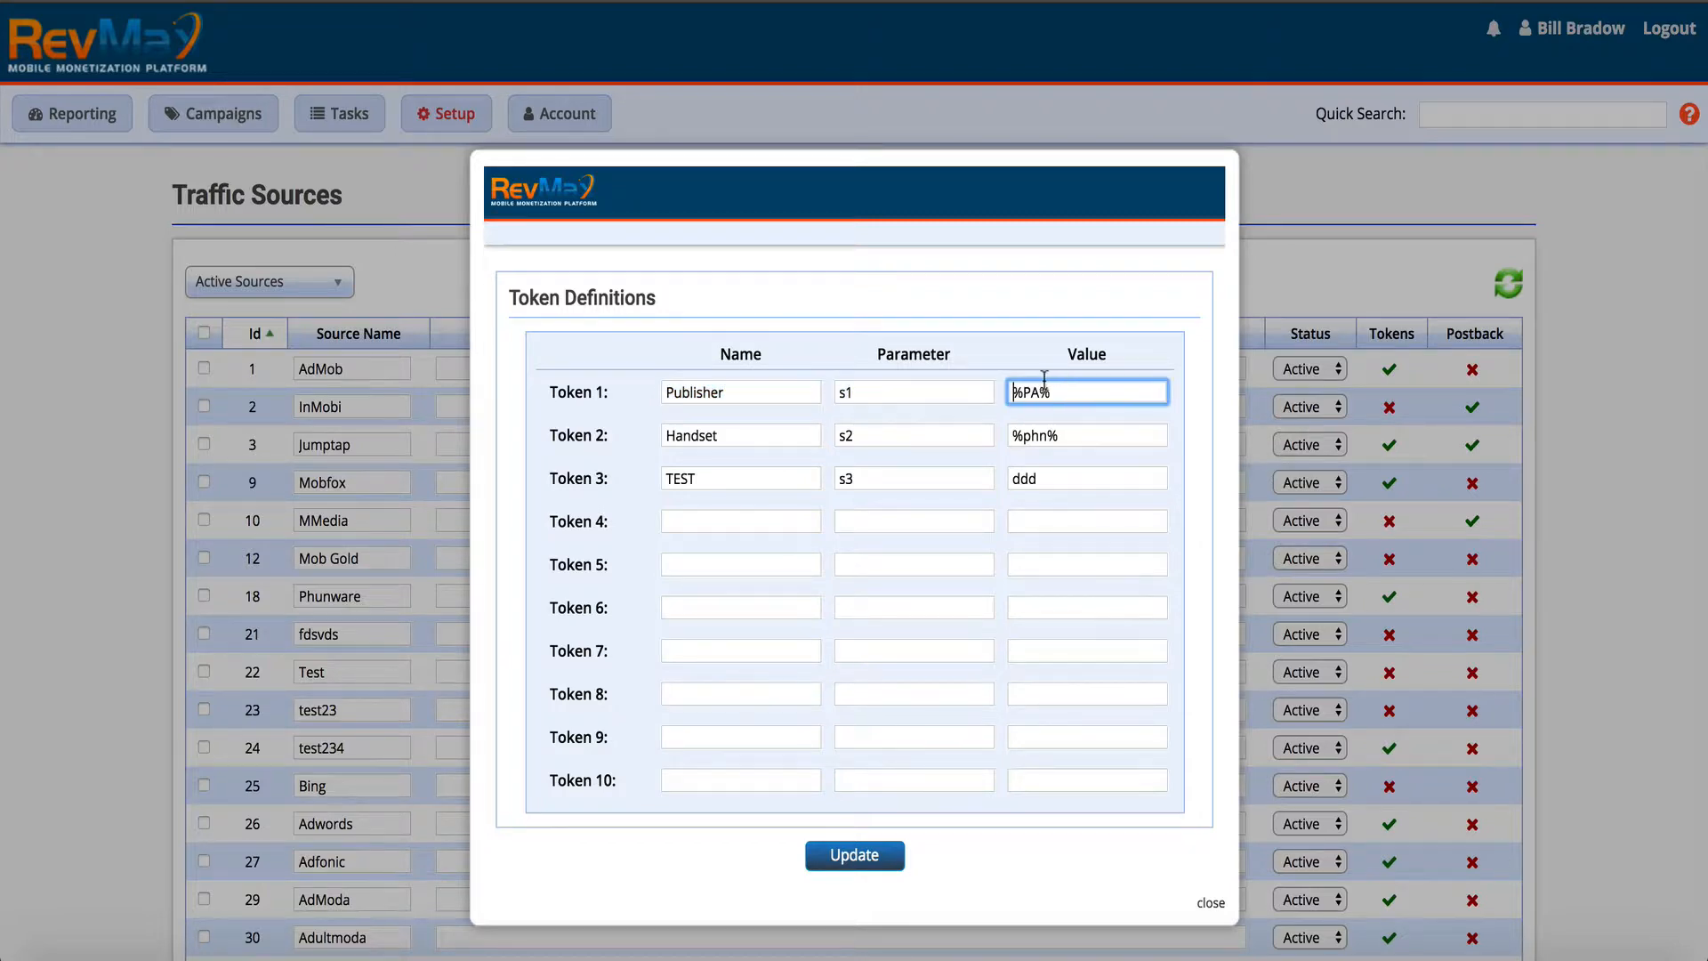
pyautogui.doubleClick(1079, 396)
pyautogui.click(1057, 389)
pyautogui.moveTo(1056, 388); pyautogui.dragTo(1023, 391)
pyautogui.moveTo(1008, 392); pyautogui.dragTo(1053, 393)
pyautogui.click(859, 852)
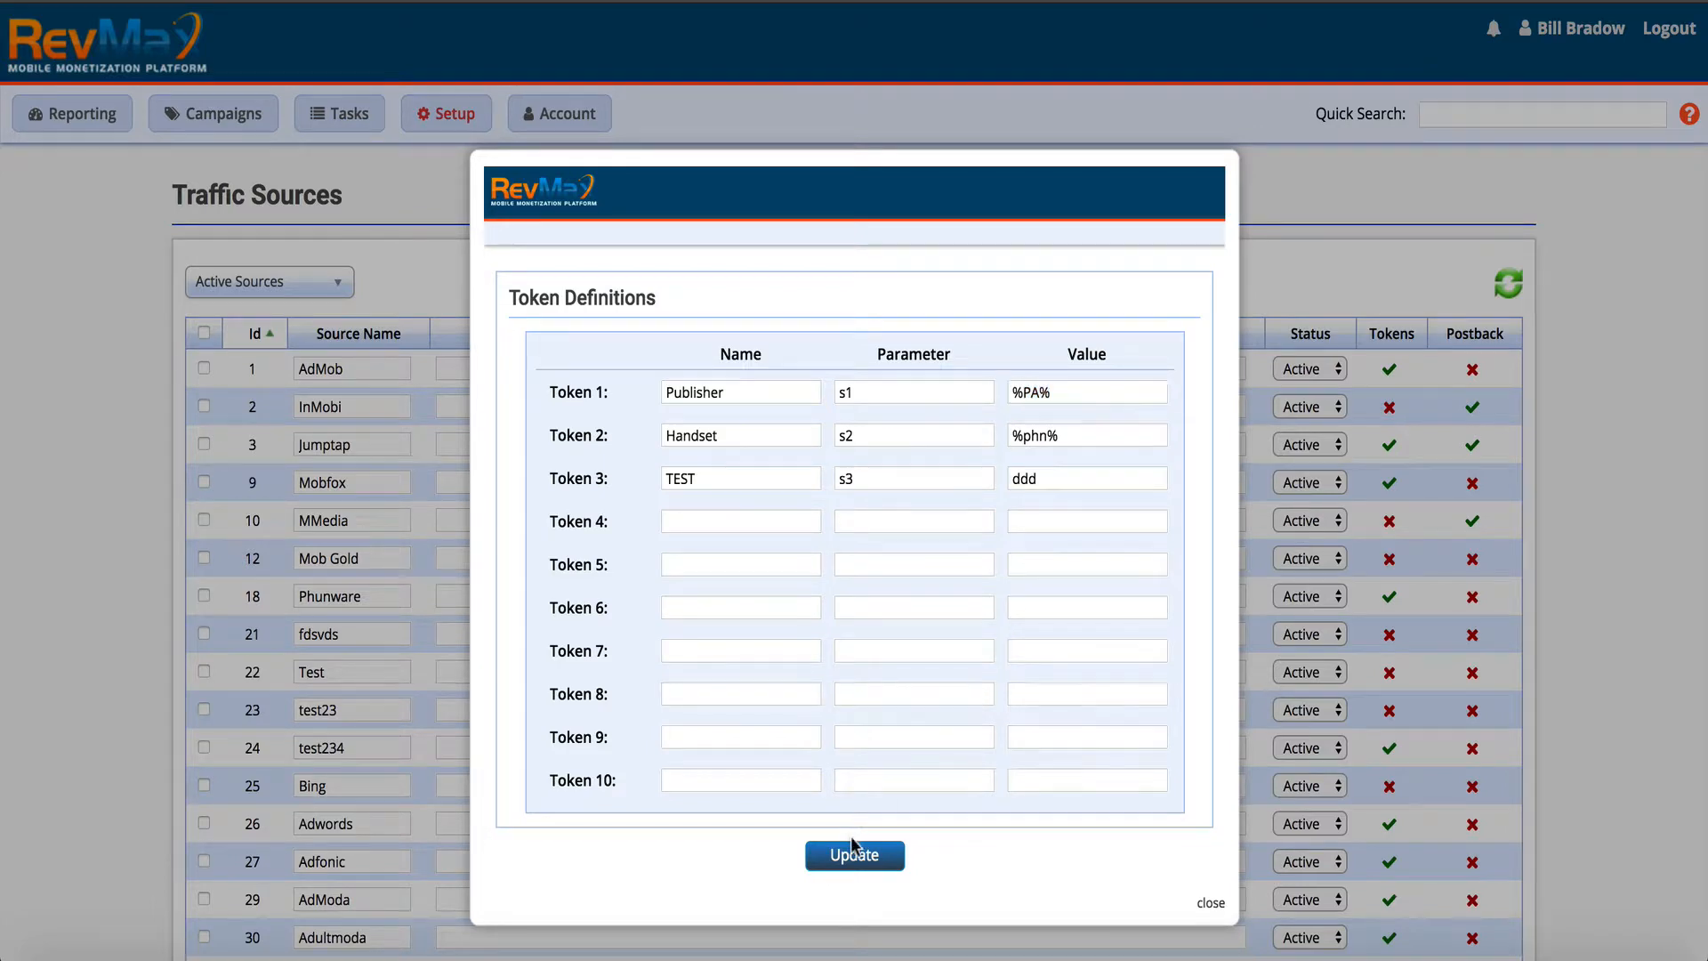
pyautogui.click(1210, 902)
# Step: Add a traffic source named "Video" with the description "Test for video", include an extra blank source row, and save the list
pyautogui.scroll(-4, 975, 717)
pyautogui.scroll(-1, 976, 717)
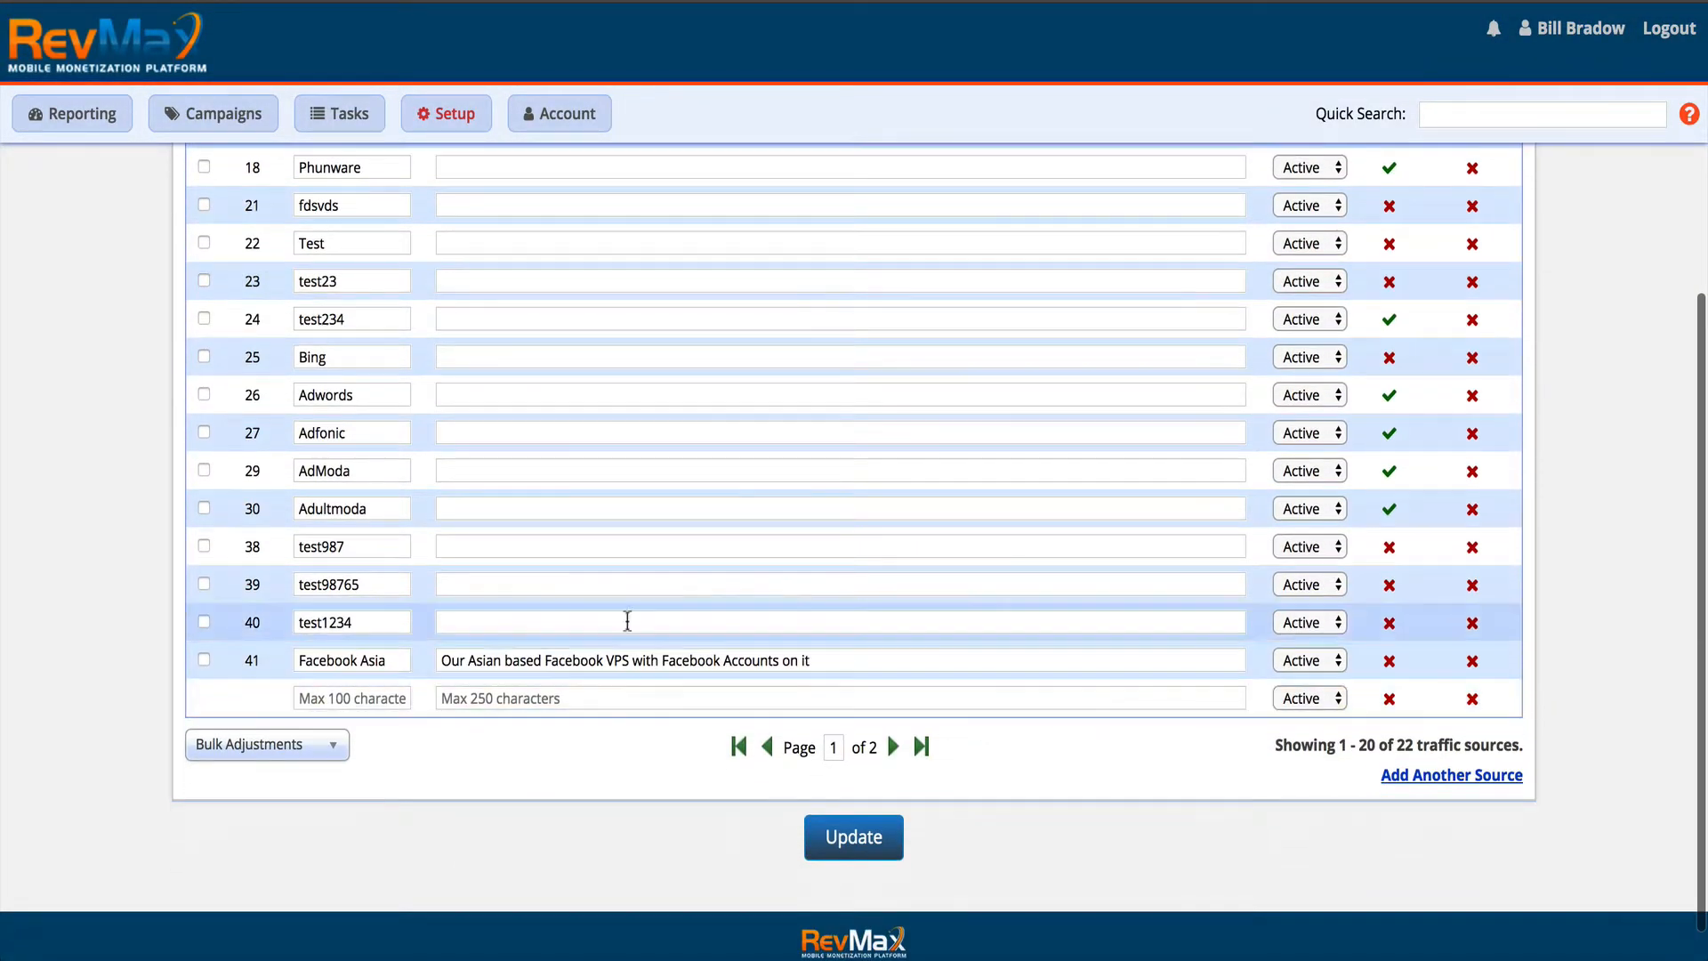
pyautogui.click(367, 693)
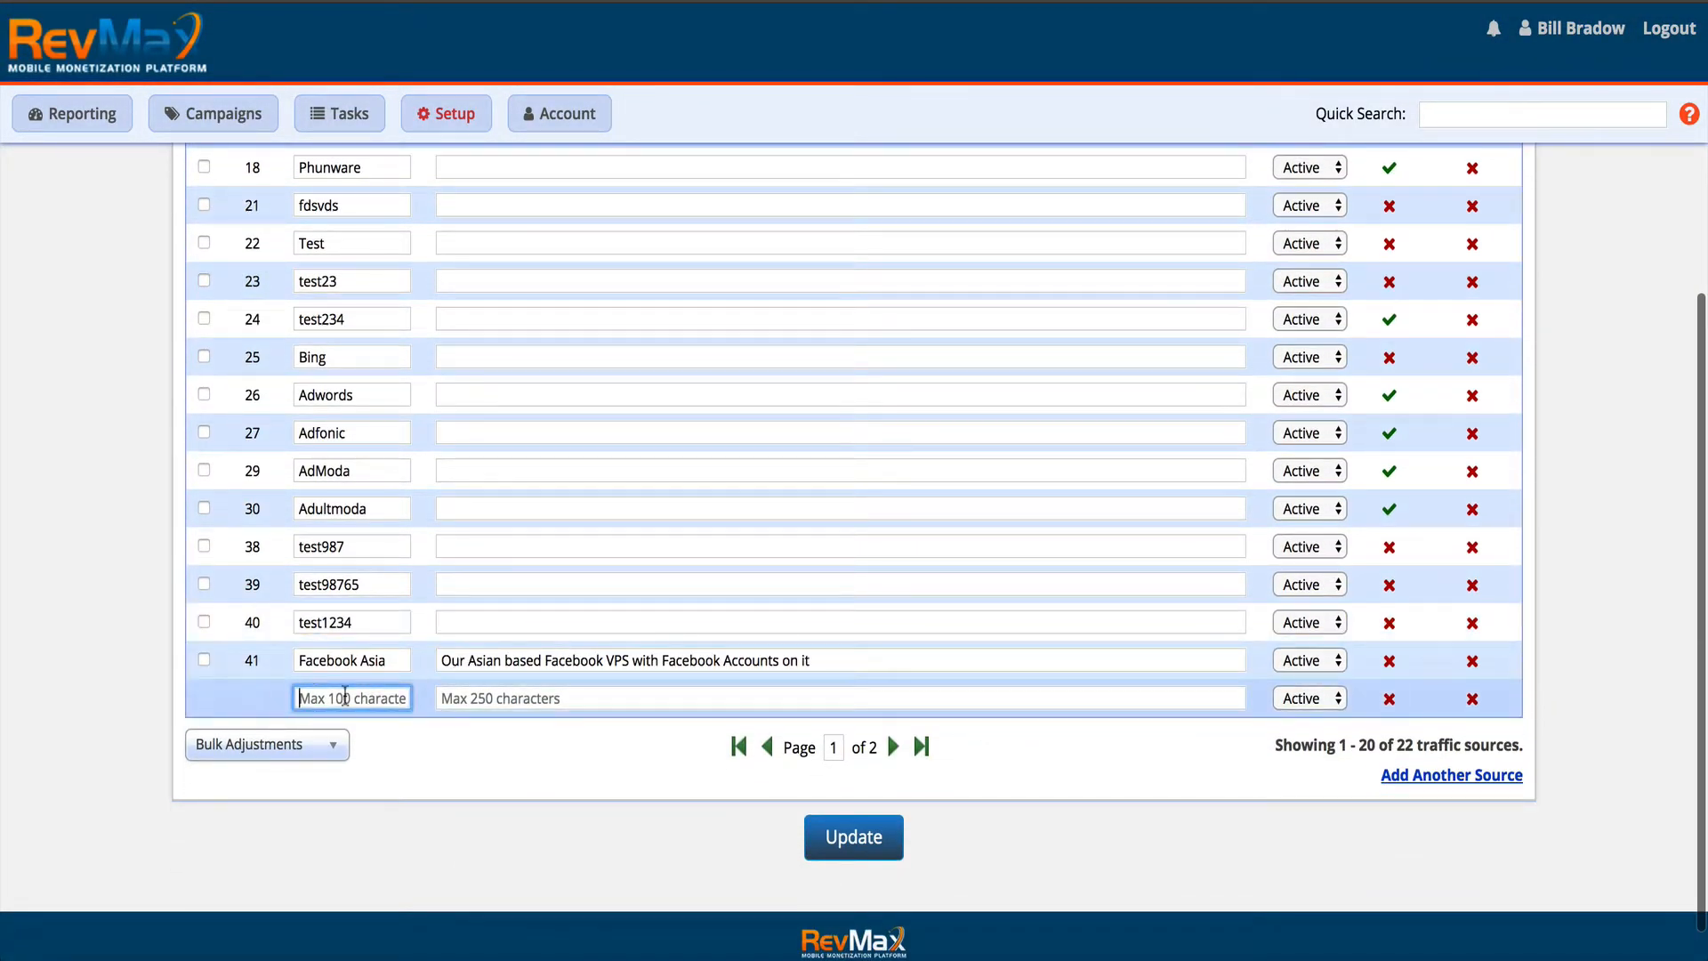
pyautogui.click(1423, 779)
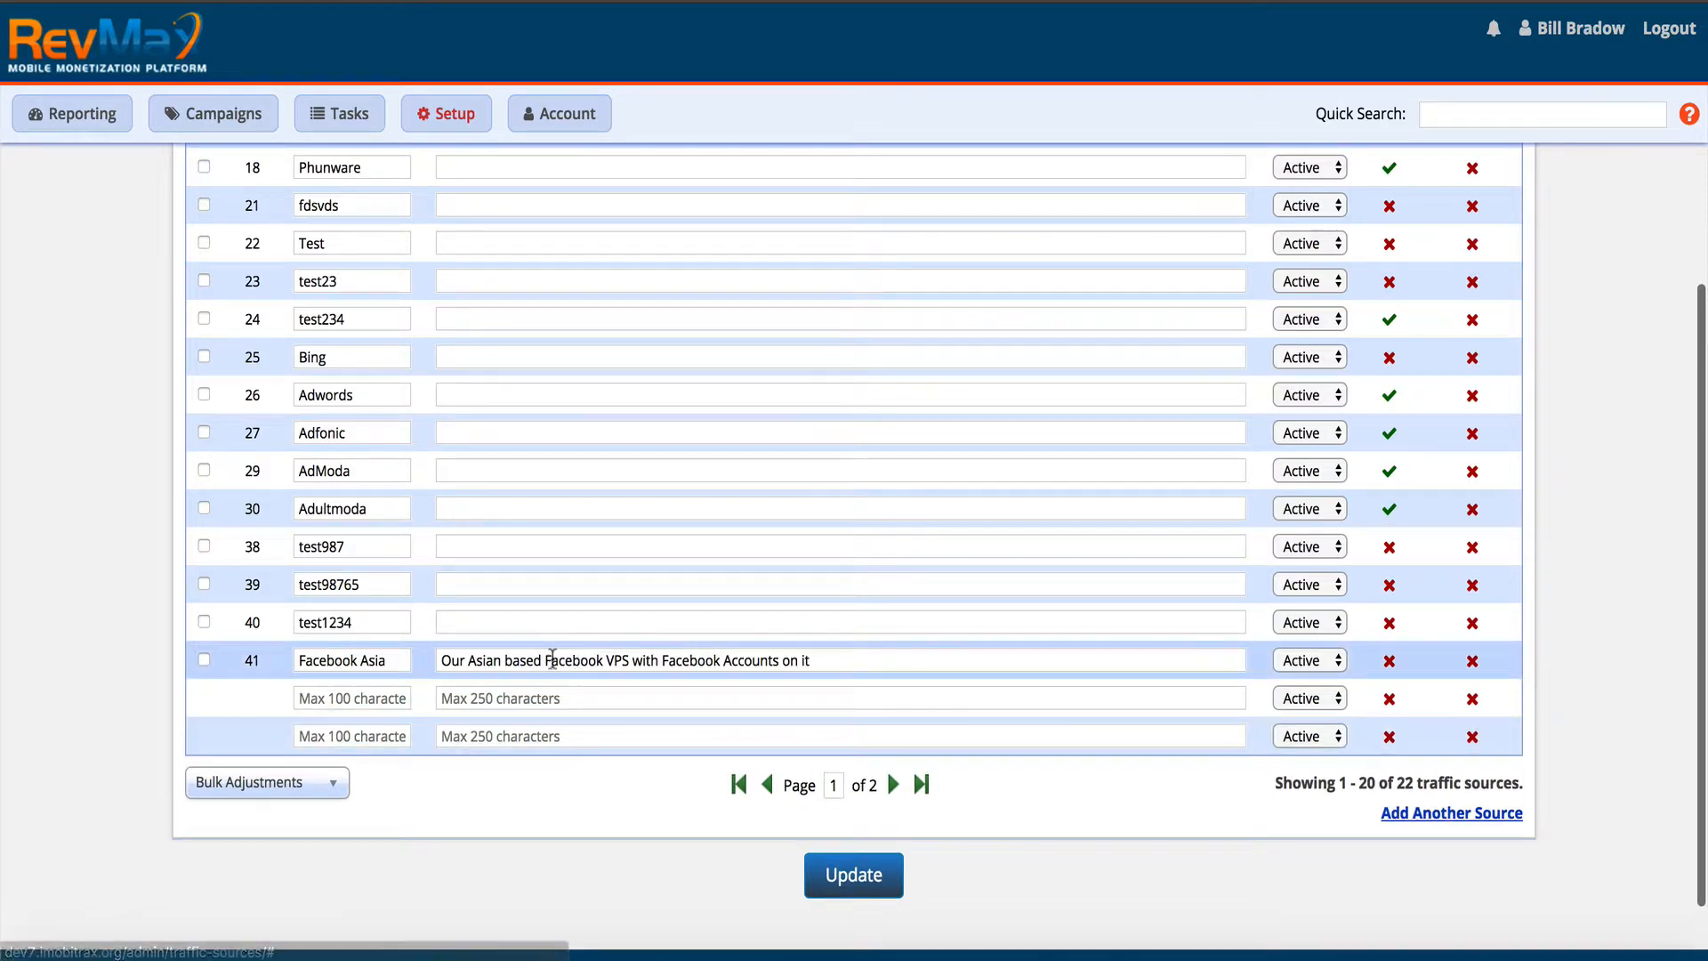
pyautogui.click(390, 689)
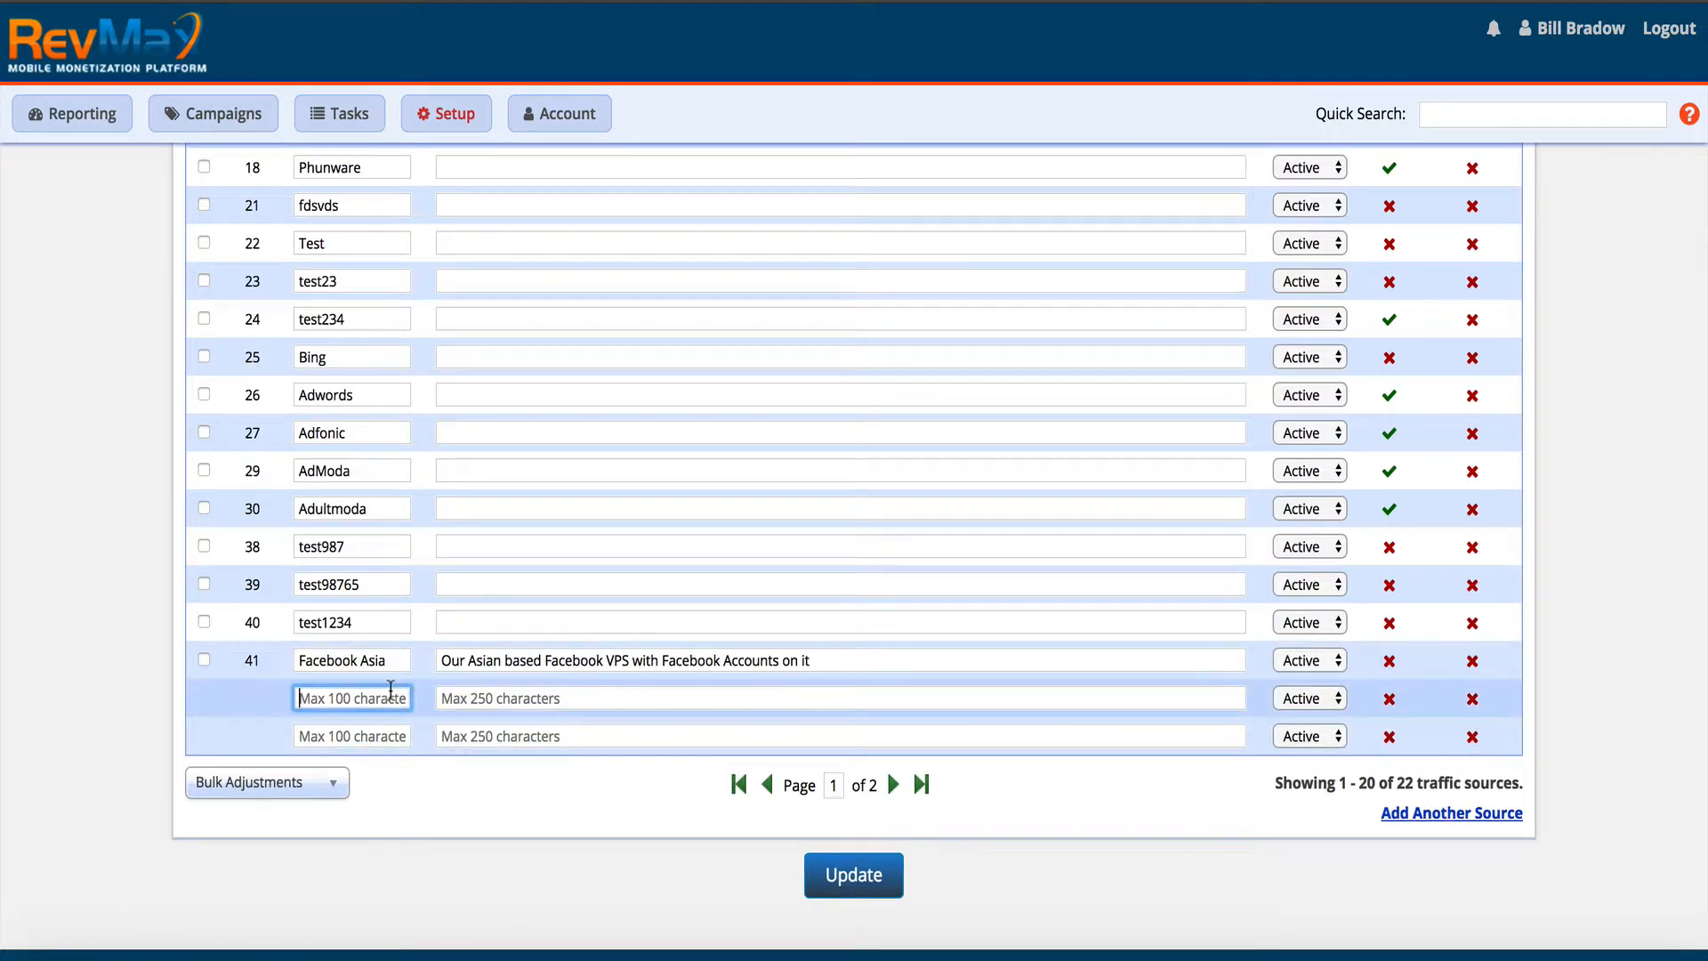
pyautogui.write('Video')
pyautogui.press('Tab')
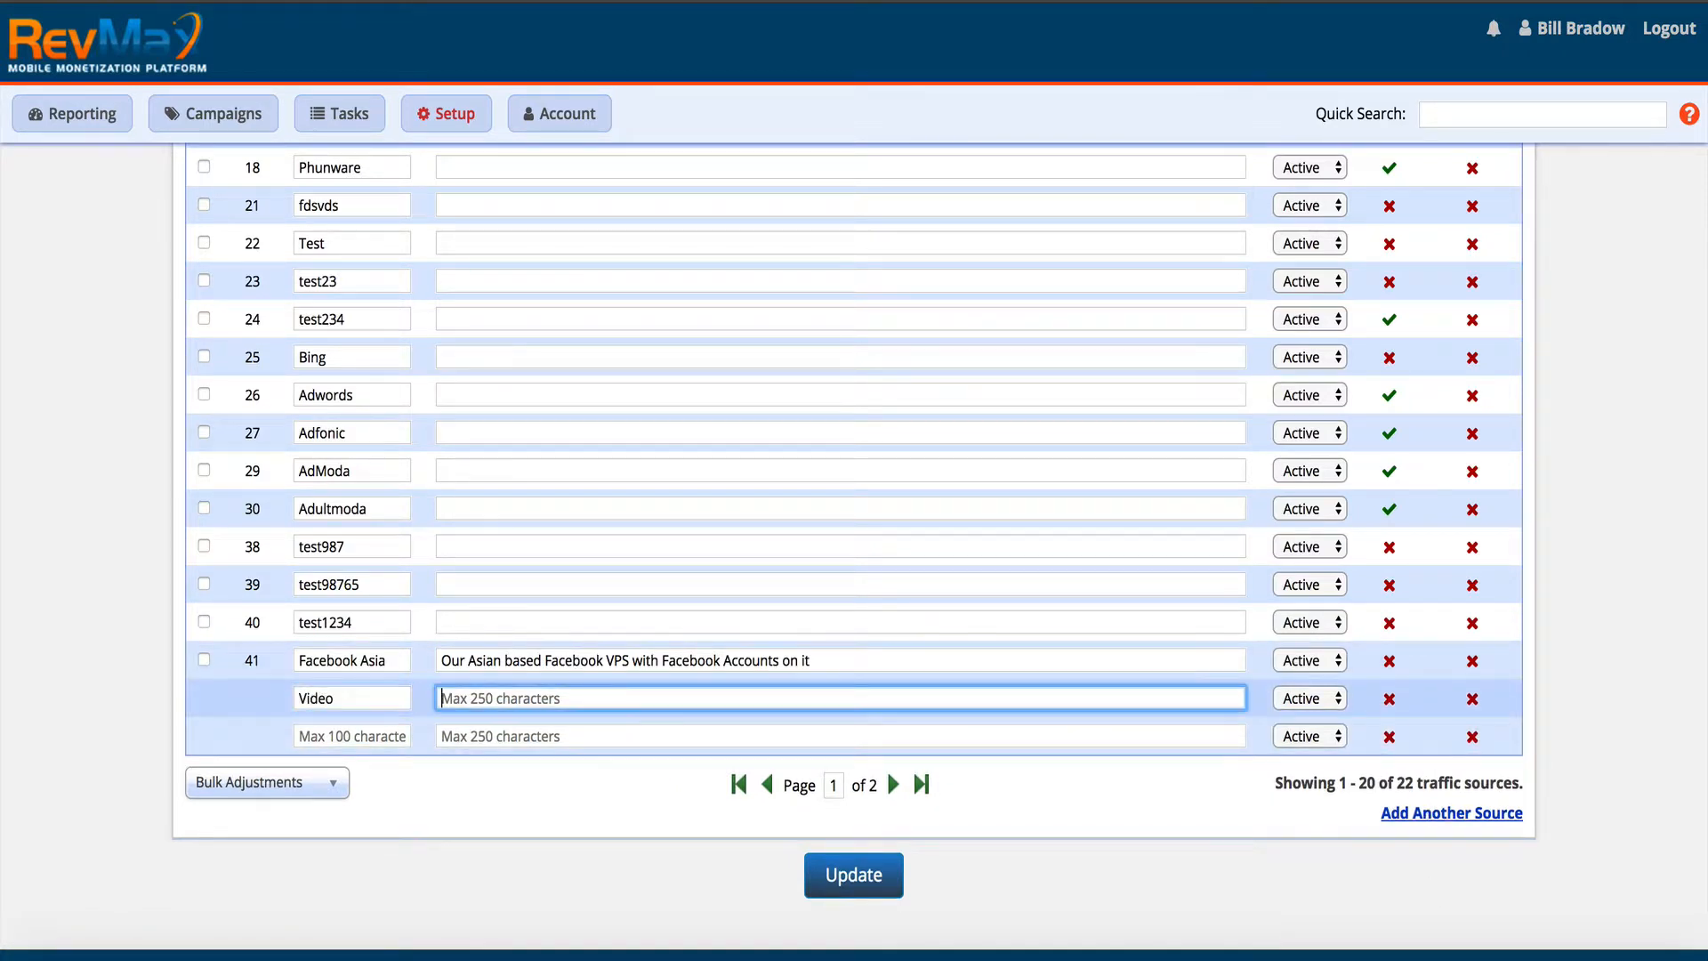
pyautogui.write('Test for video')
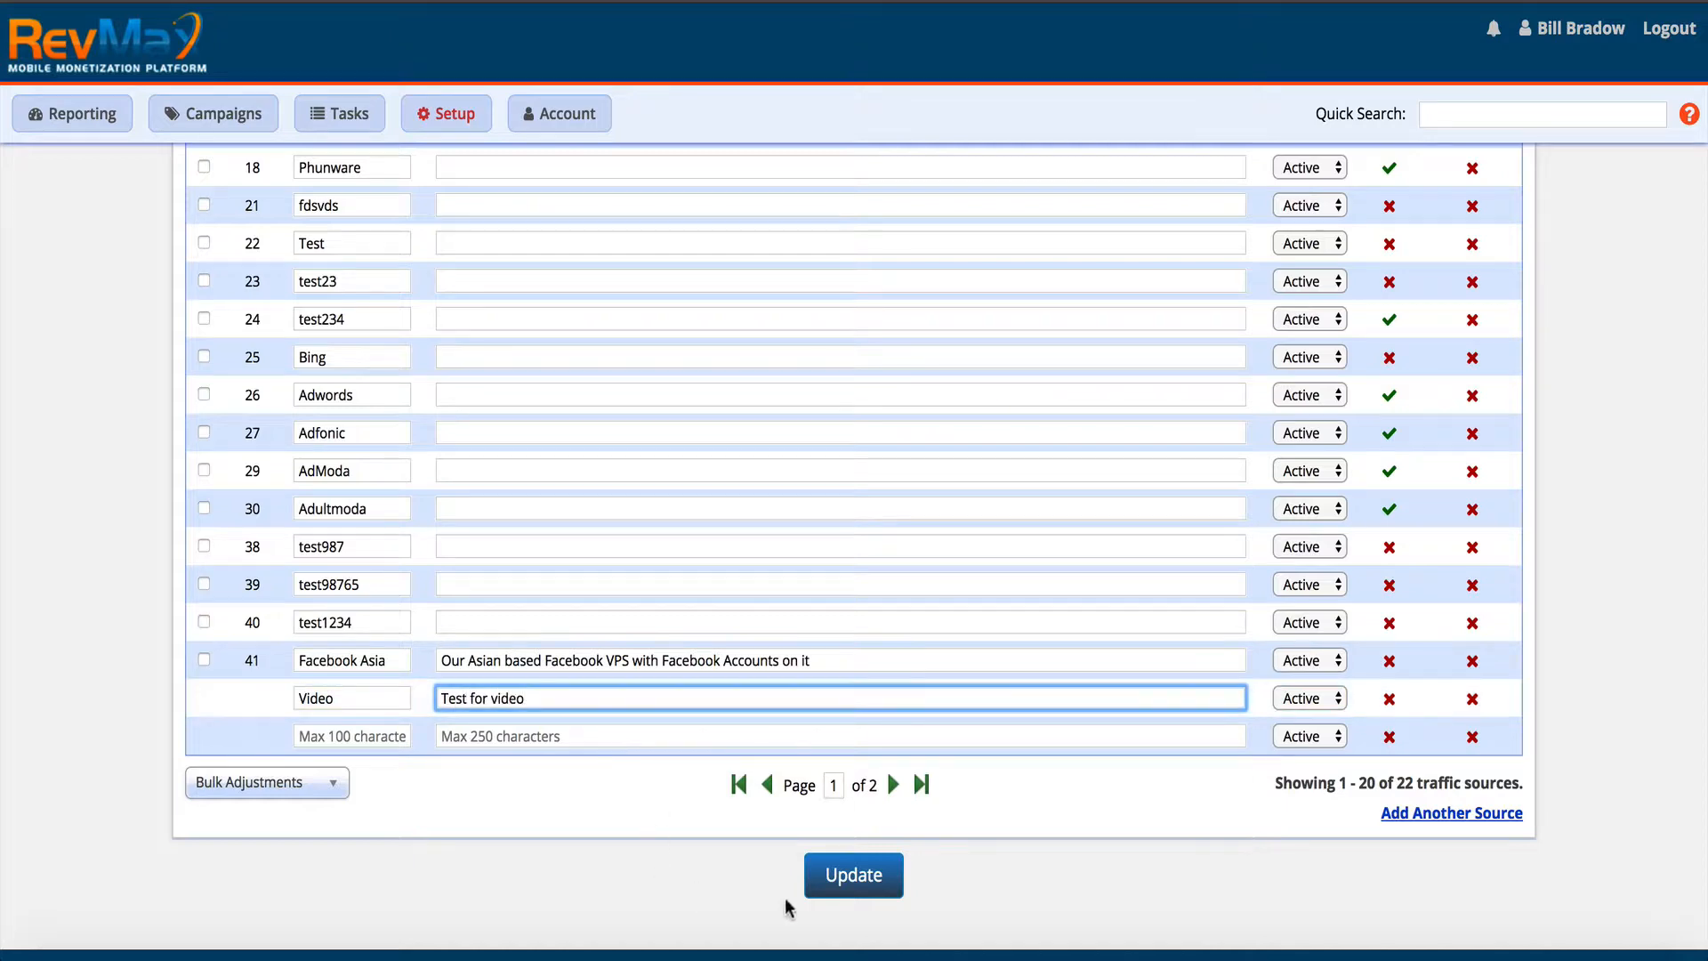
pyautogui.click(836, 885)
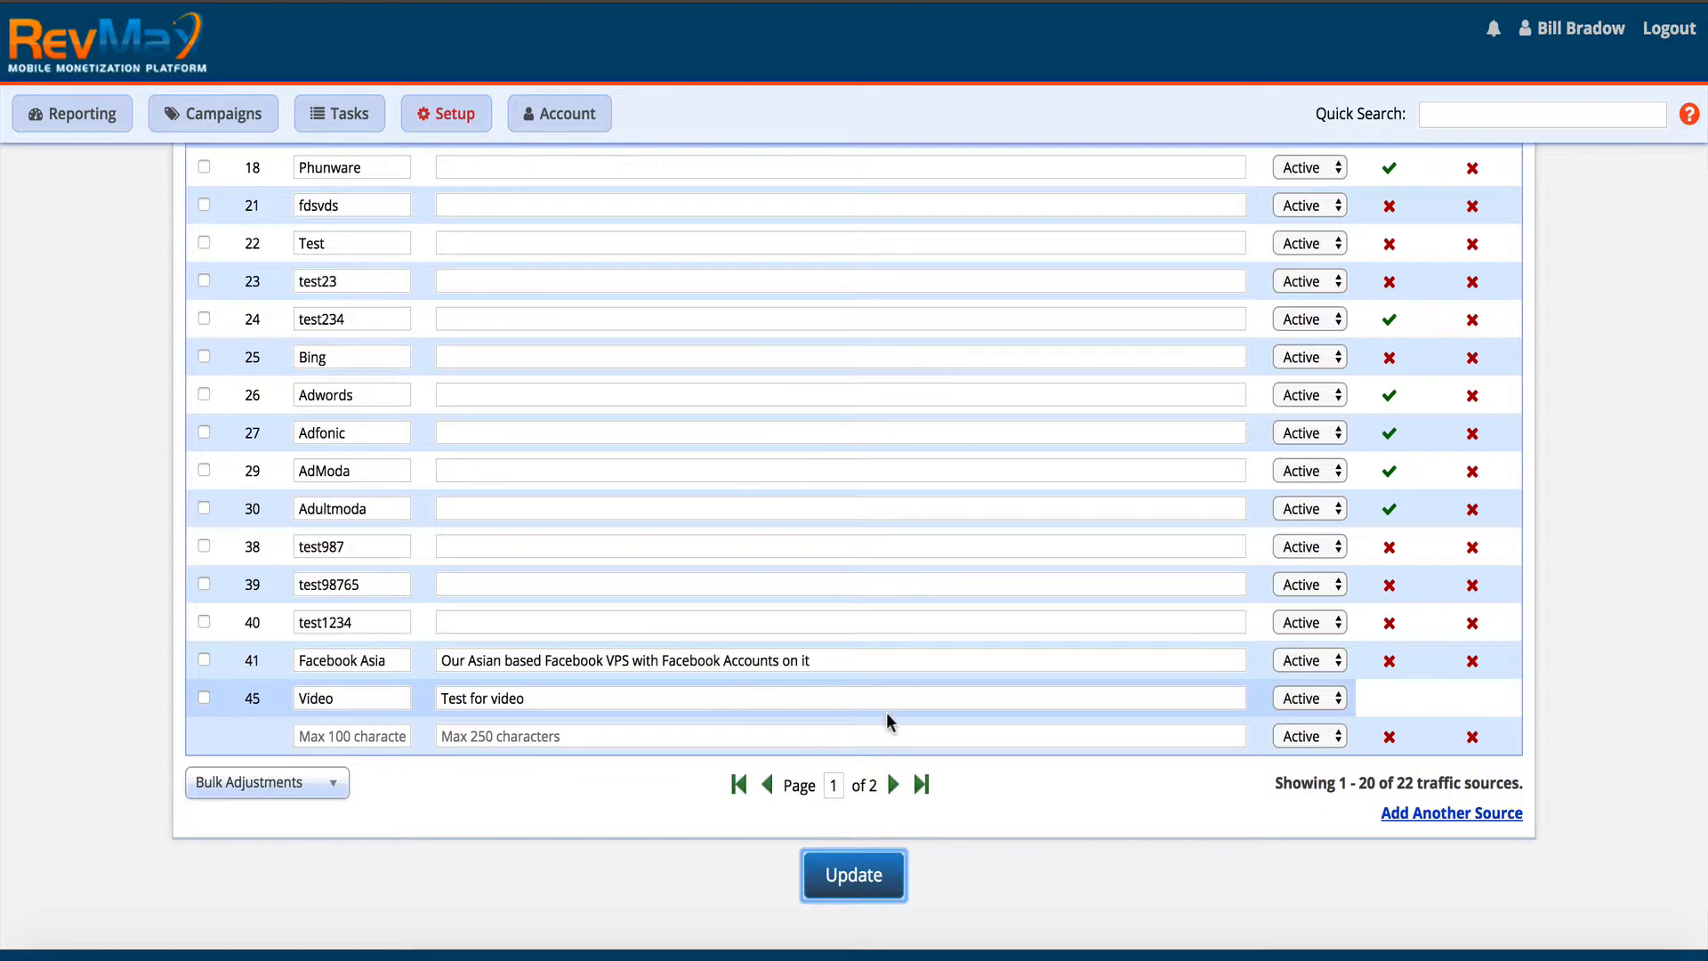
# Step: Go to the last page of traffic sources and view the Video source's token definitions
pyautogui.click(921, 785)
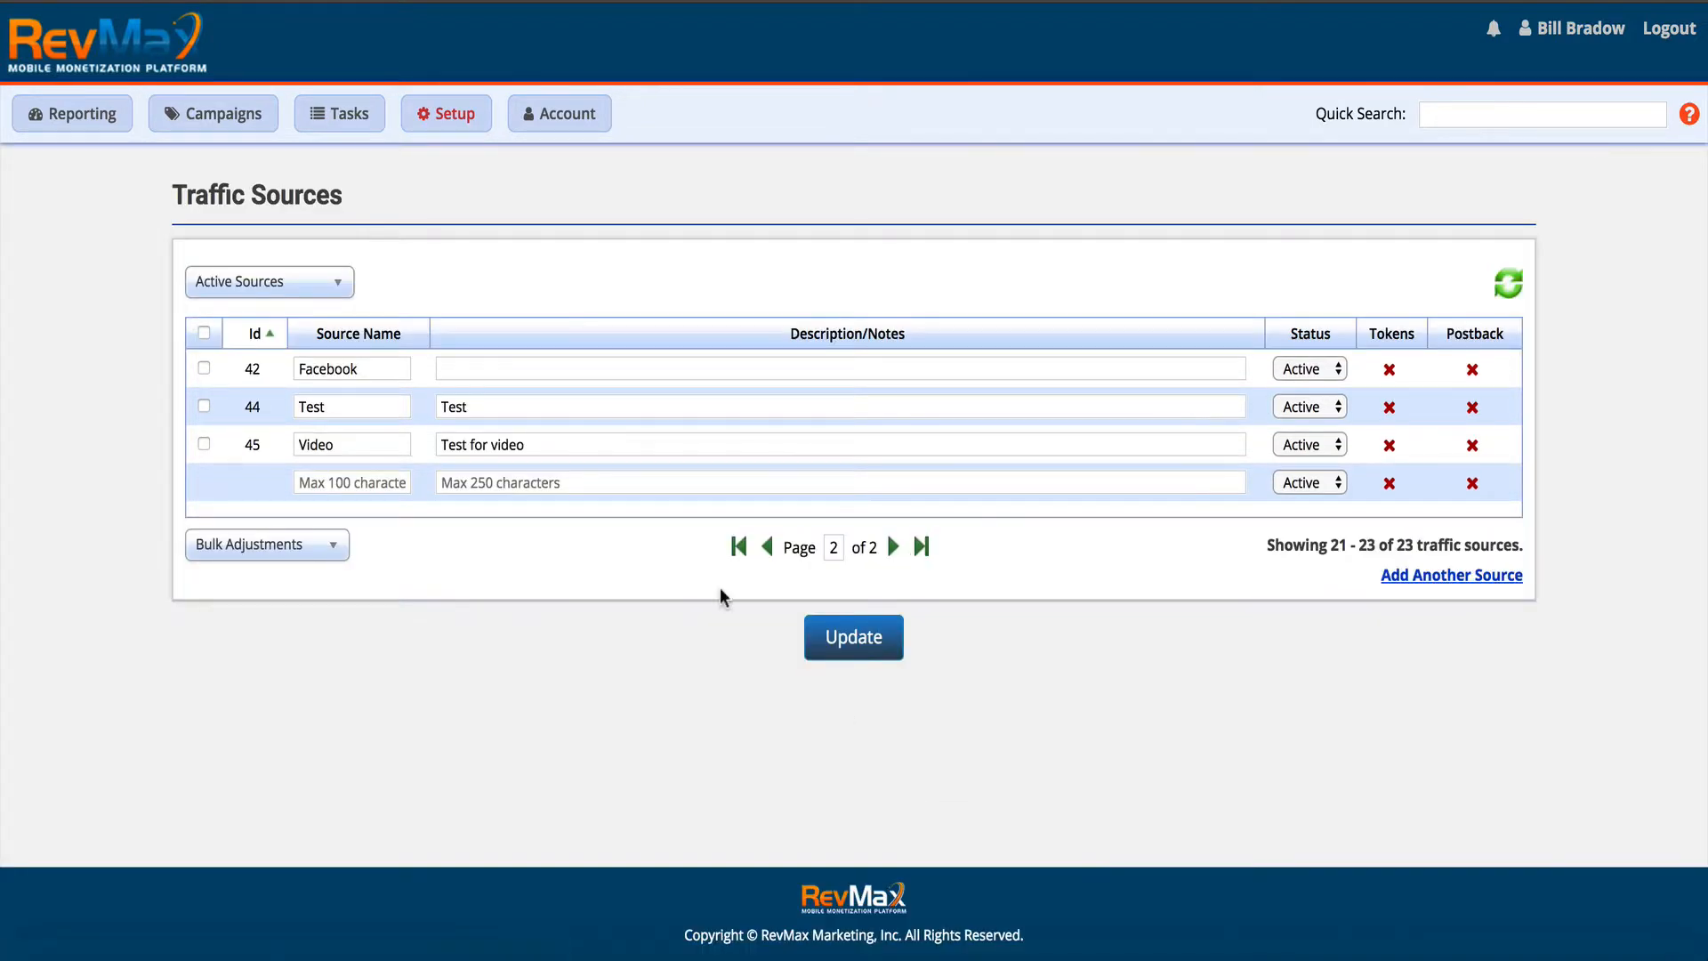
pyautogui.click(1390, 447)
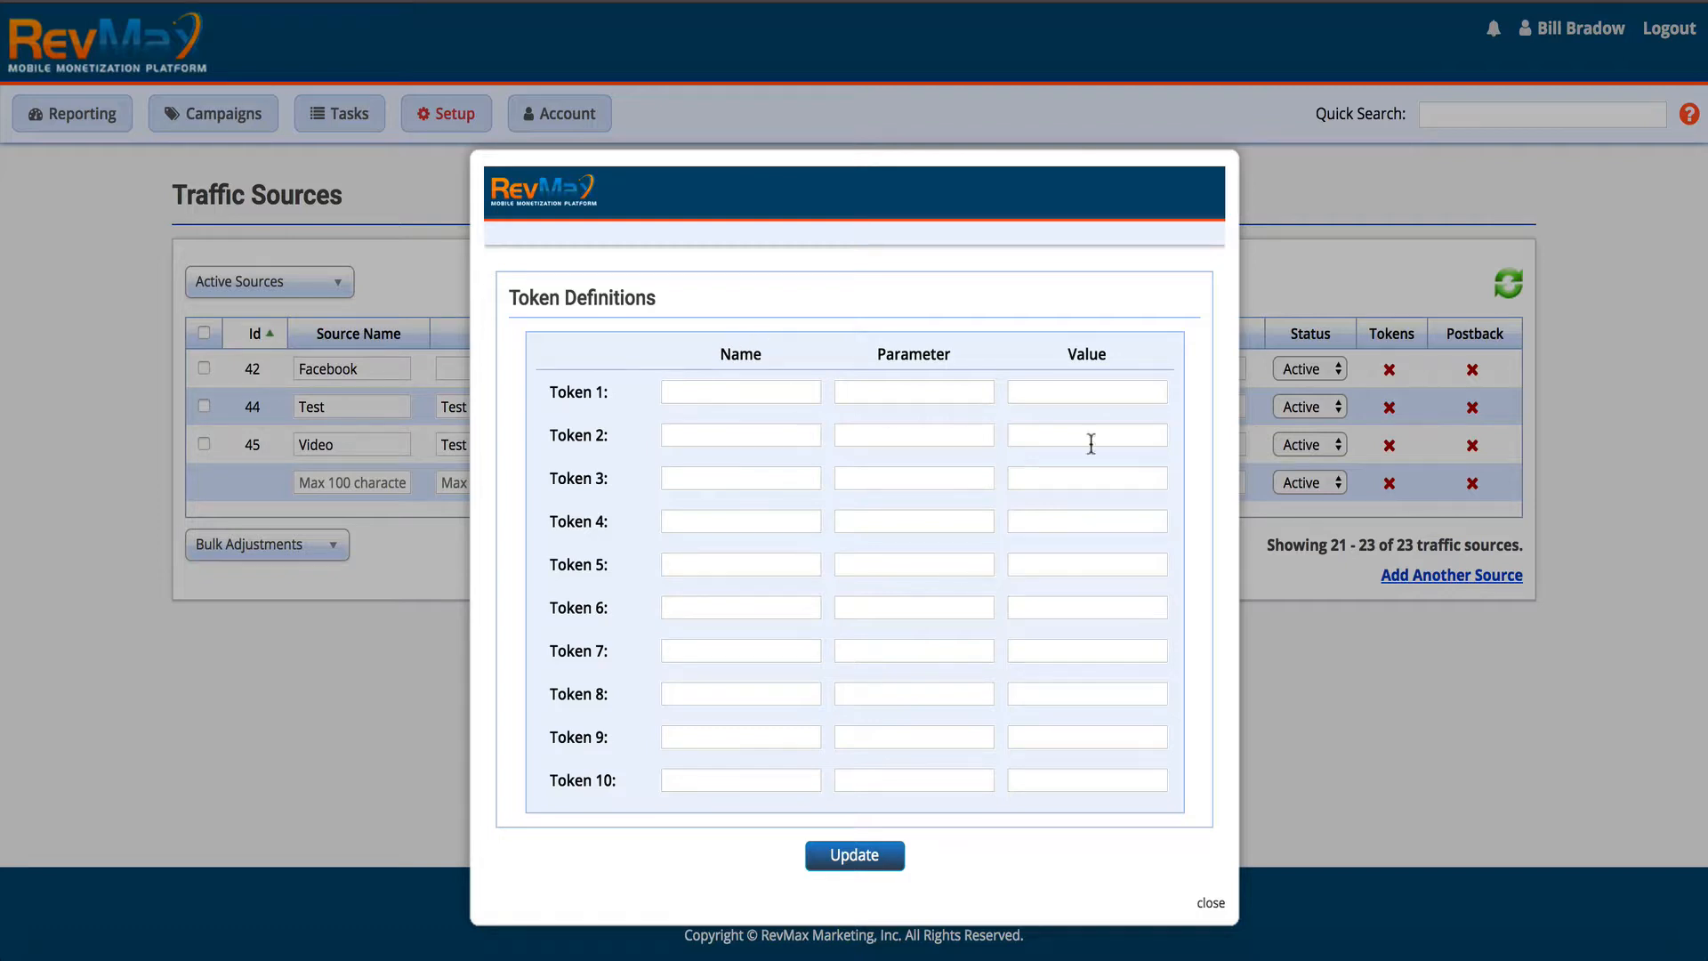
pyautogui.click(1202, 904)
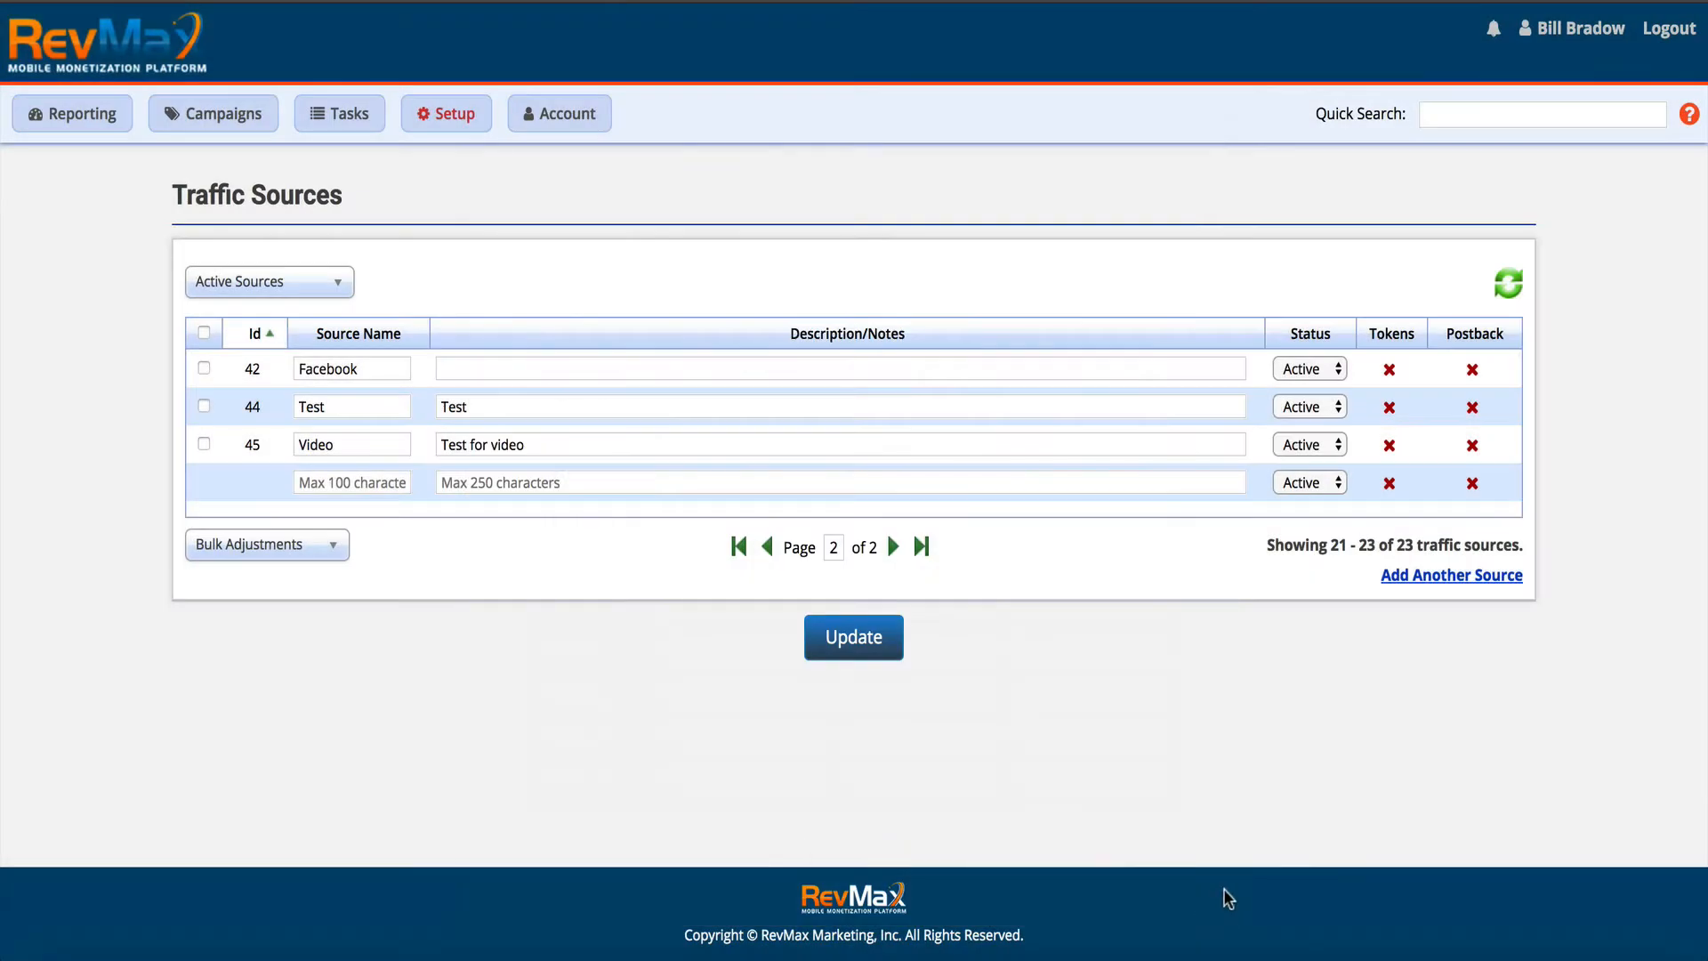
# Step: Open the Video source's postback settings and examine the available postback types and the postback field
pyautogui.click(1475, 444)
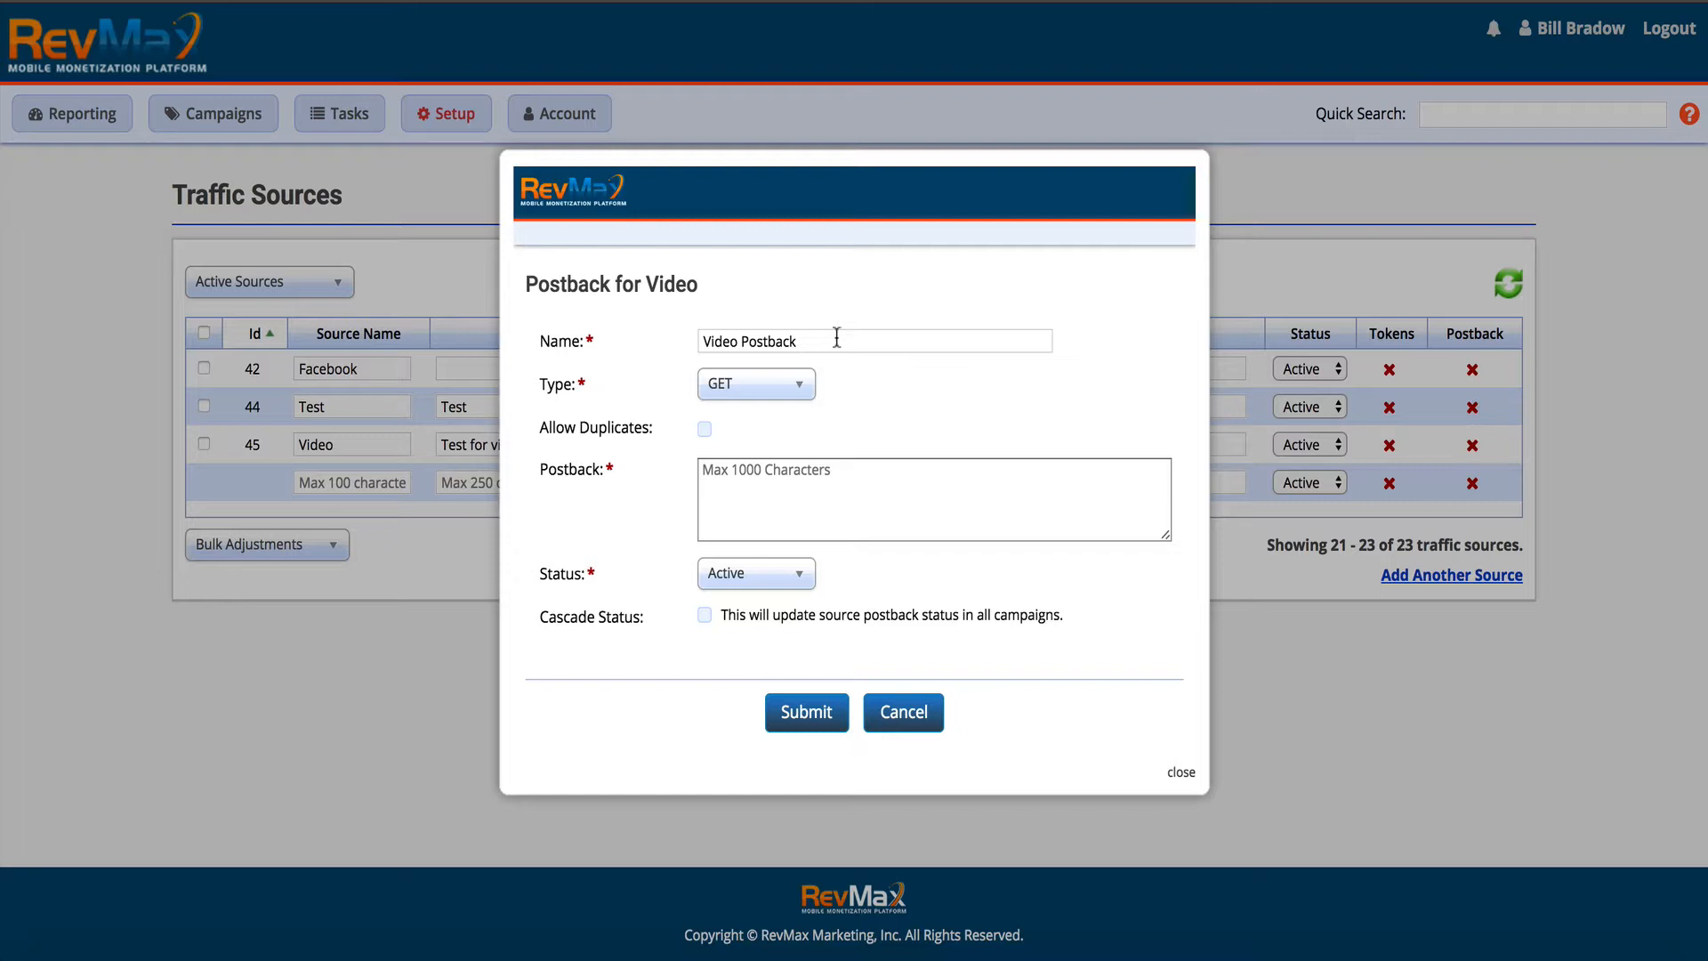
pyautogui.click(756, 394)
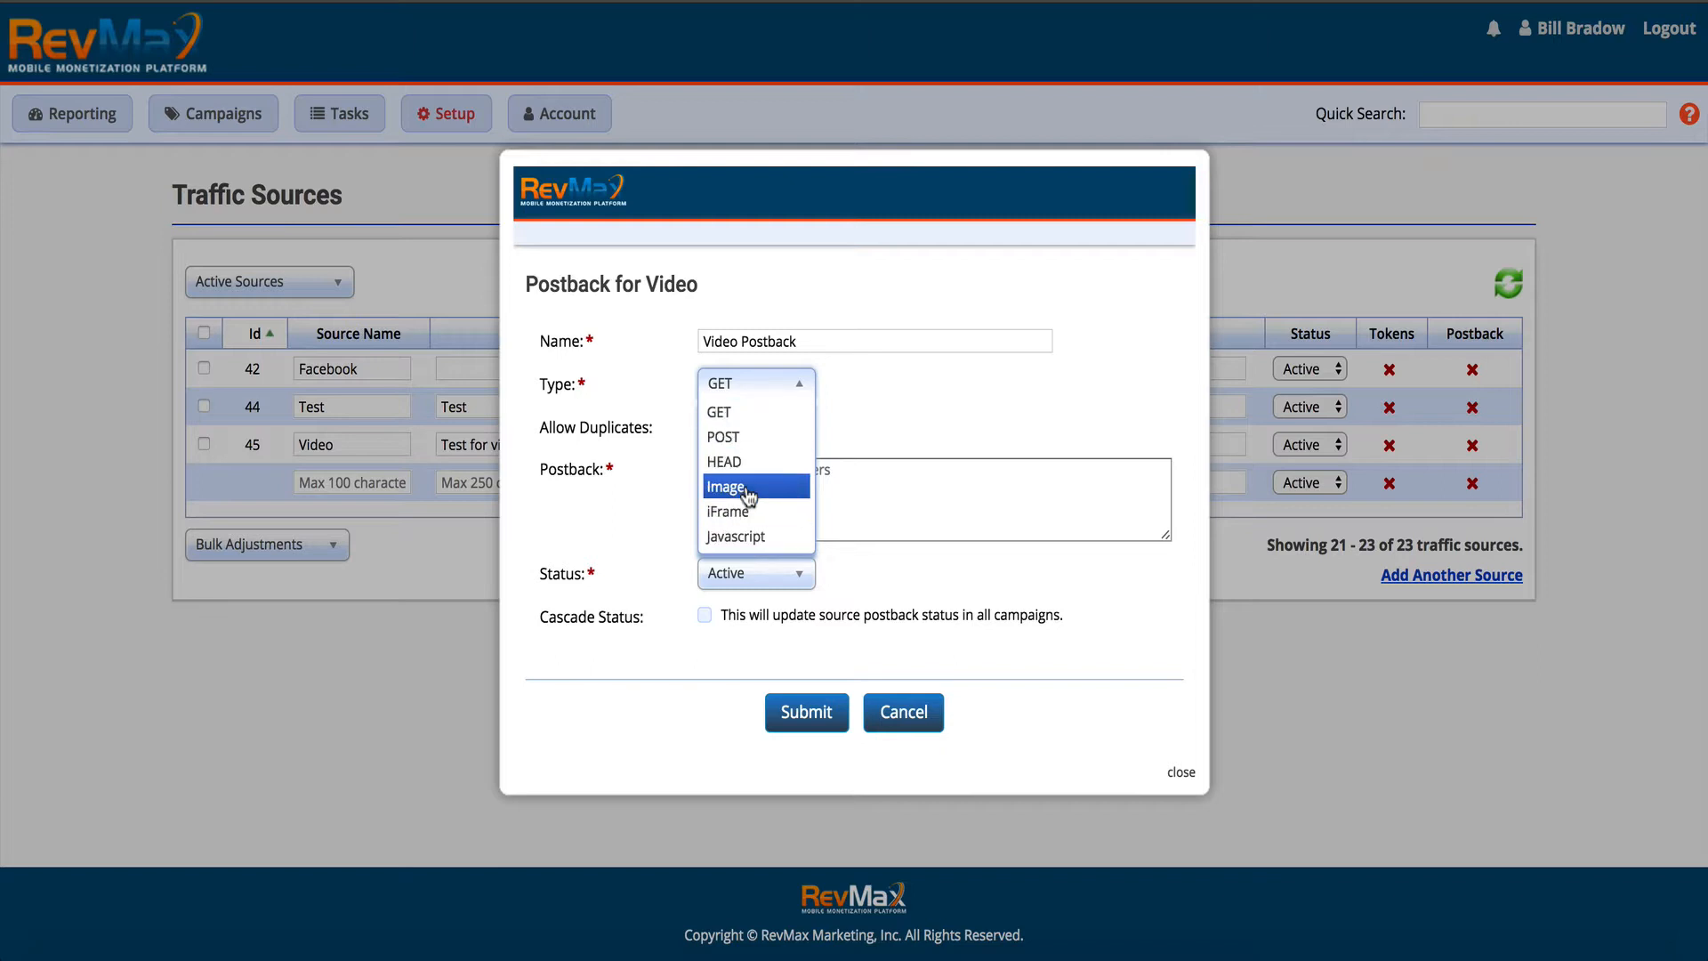
pyautogui.click(846, 397)
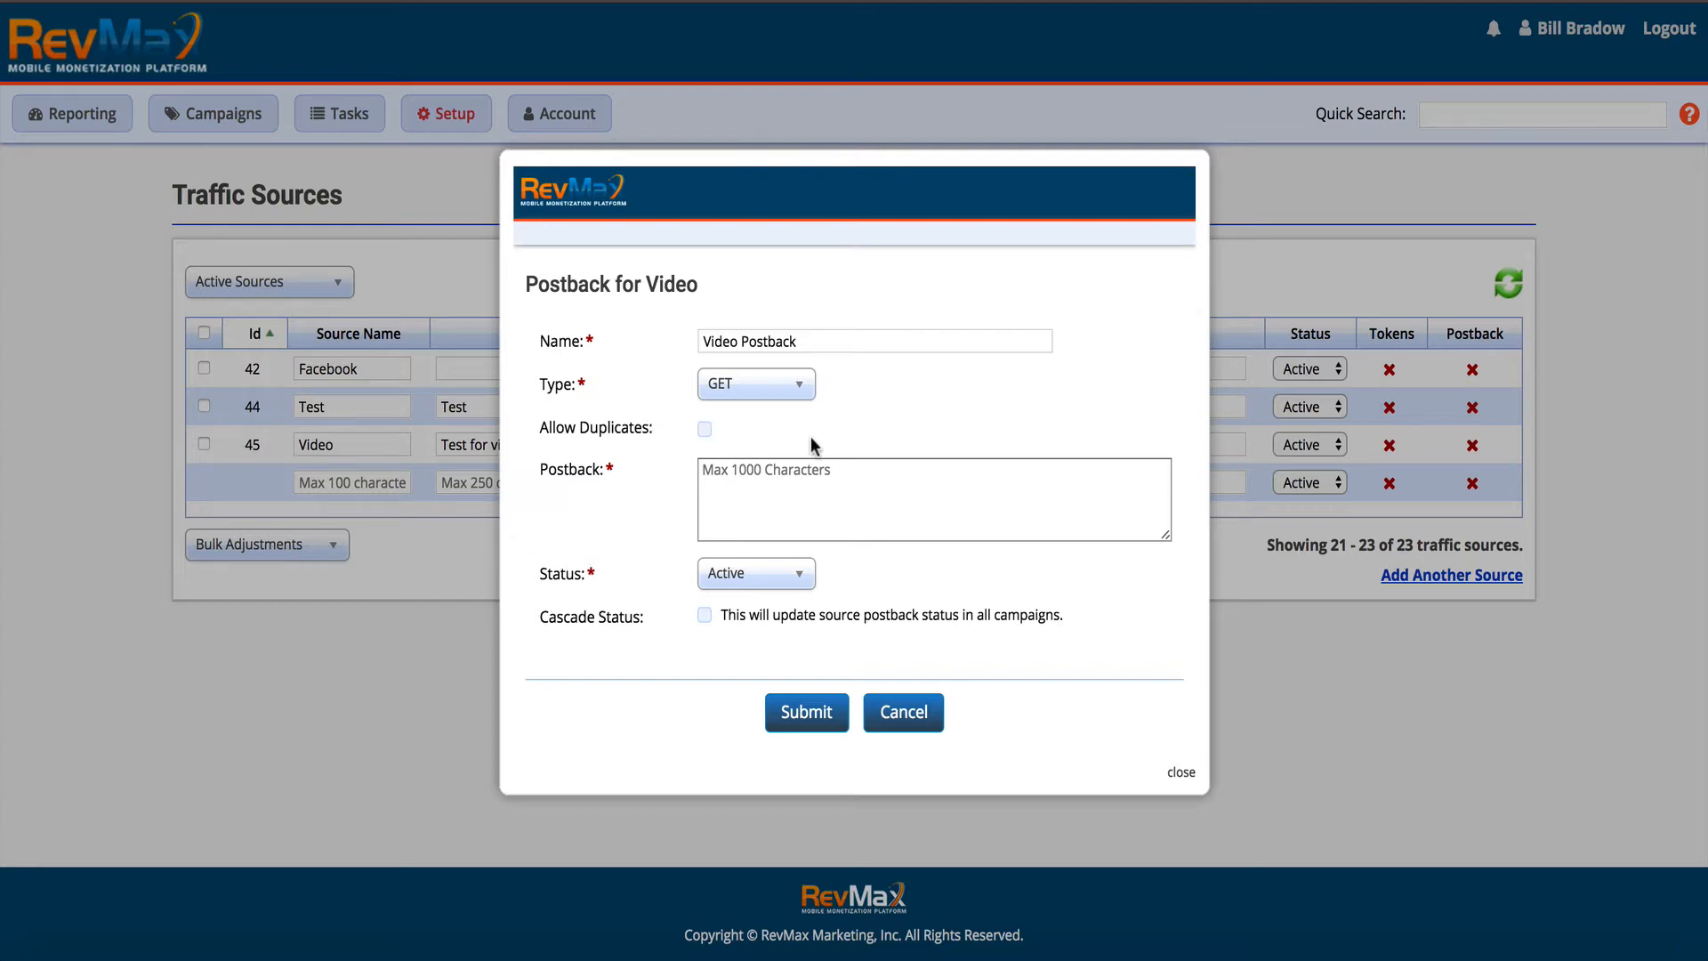
pyautogui.click(775, 480)
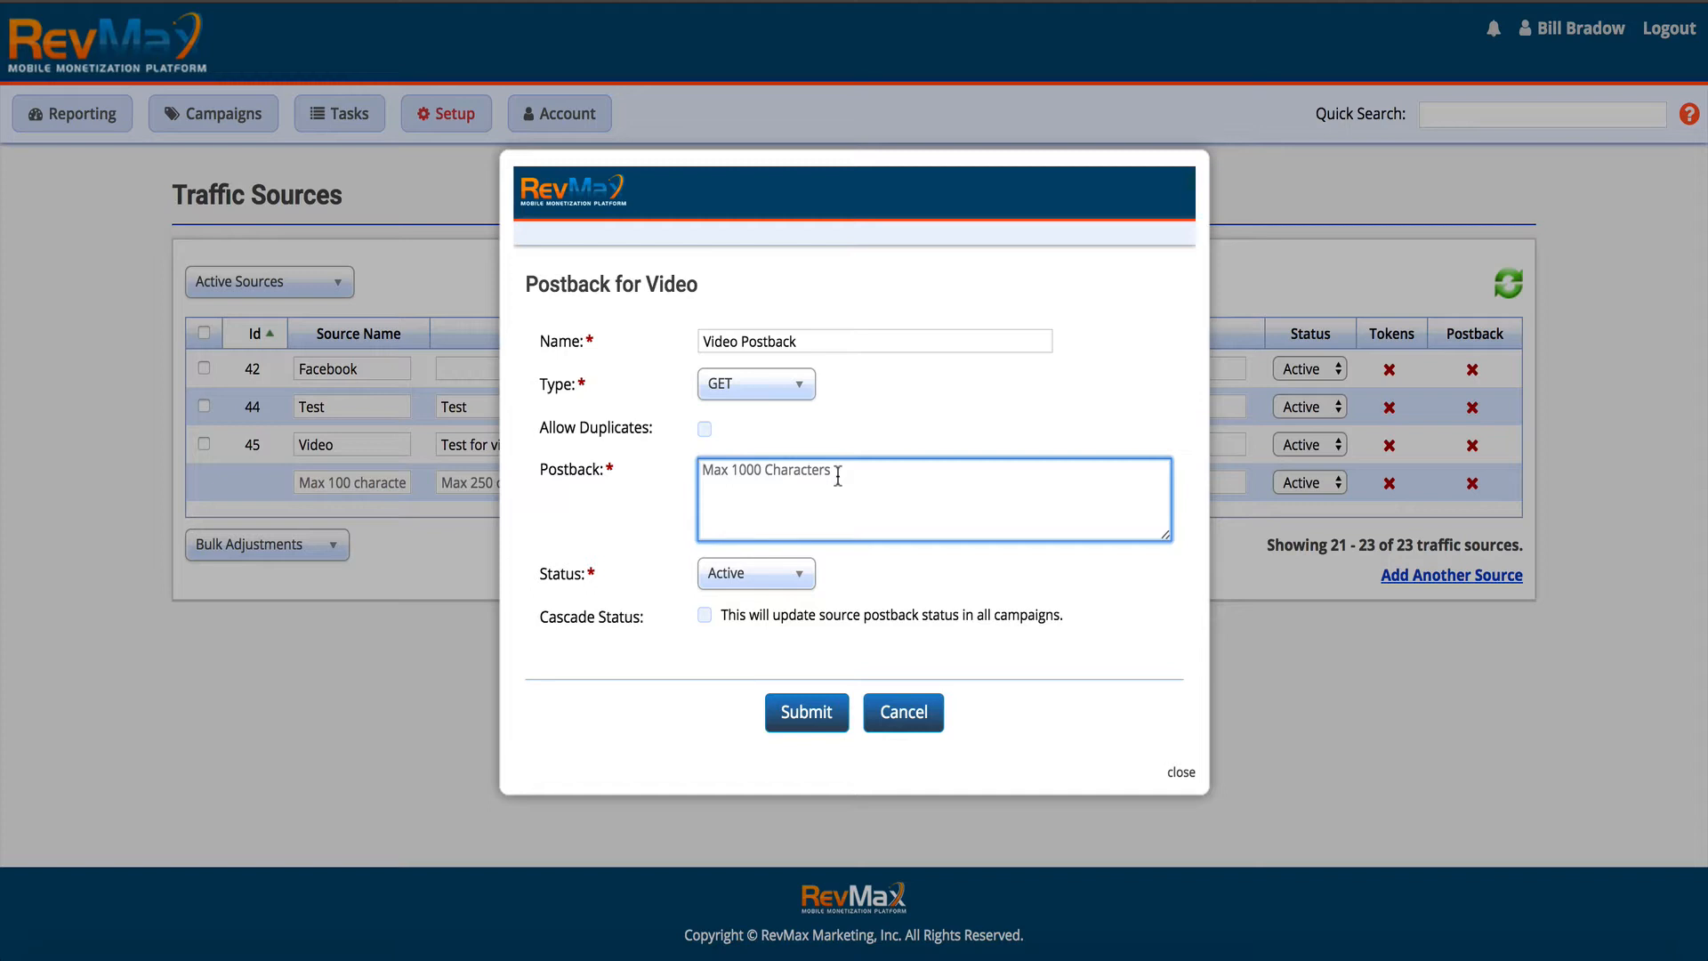
# Step: Examine the status choices and the Cascade Status option of the Video postback, then close it without submitting
pyautogui.click(754, 571)
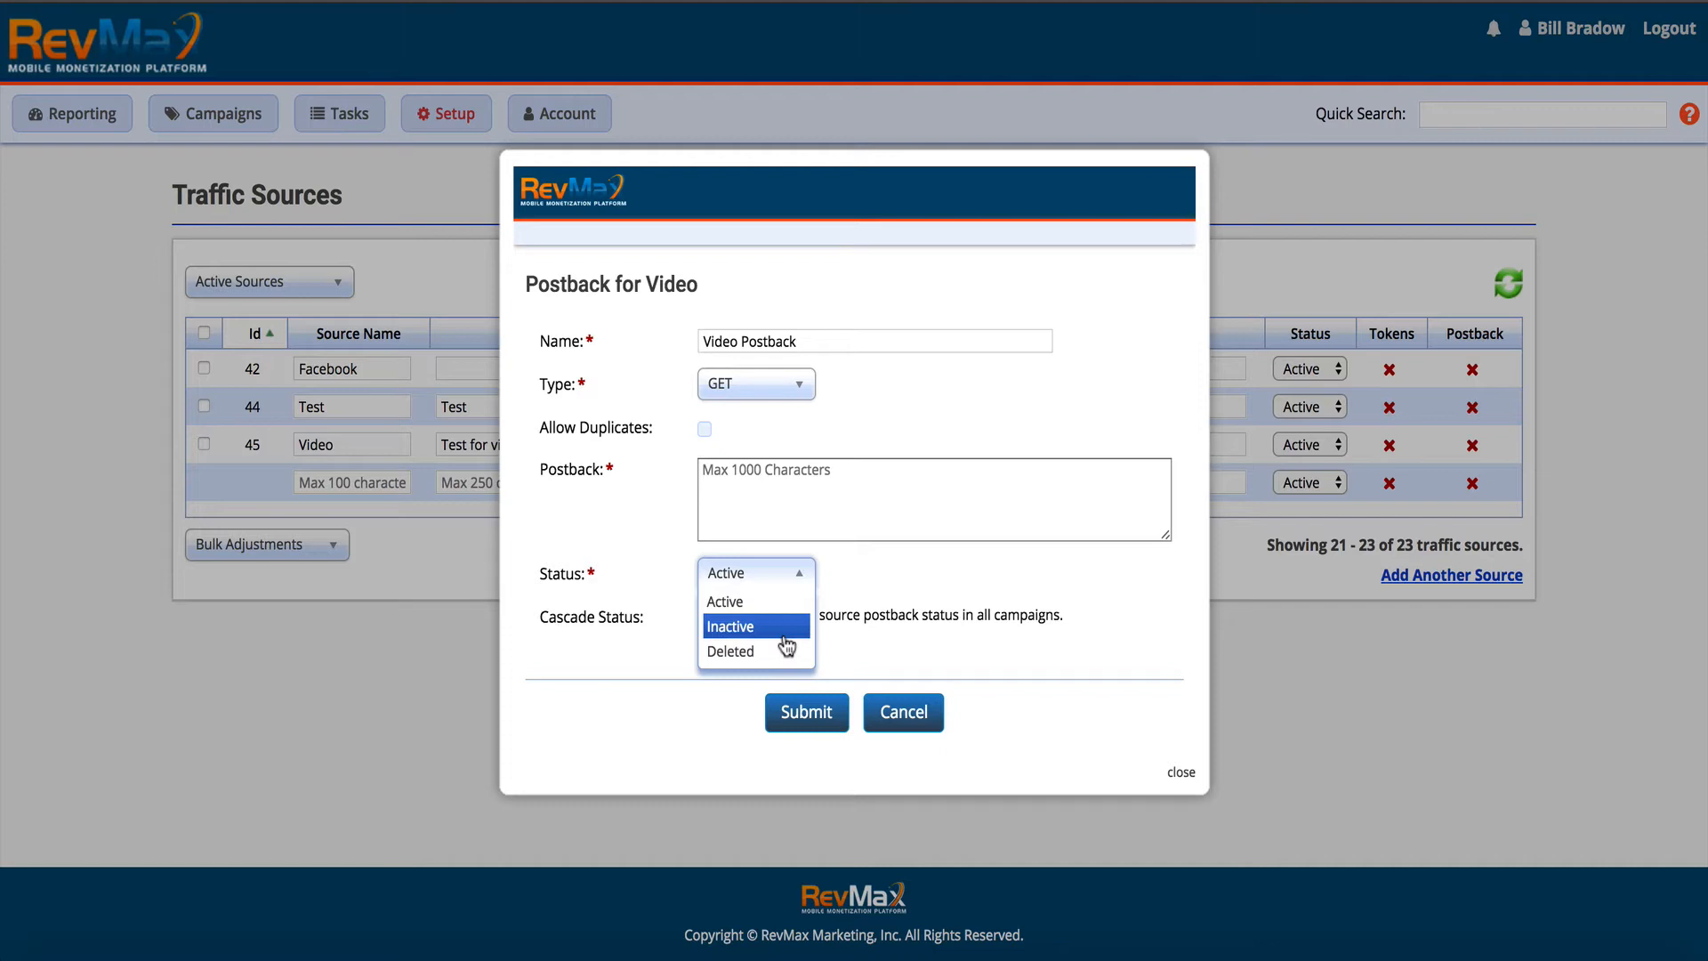
pyautogui.click(915, 611)
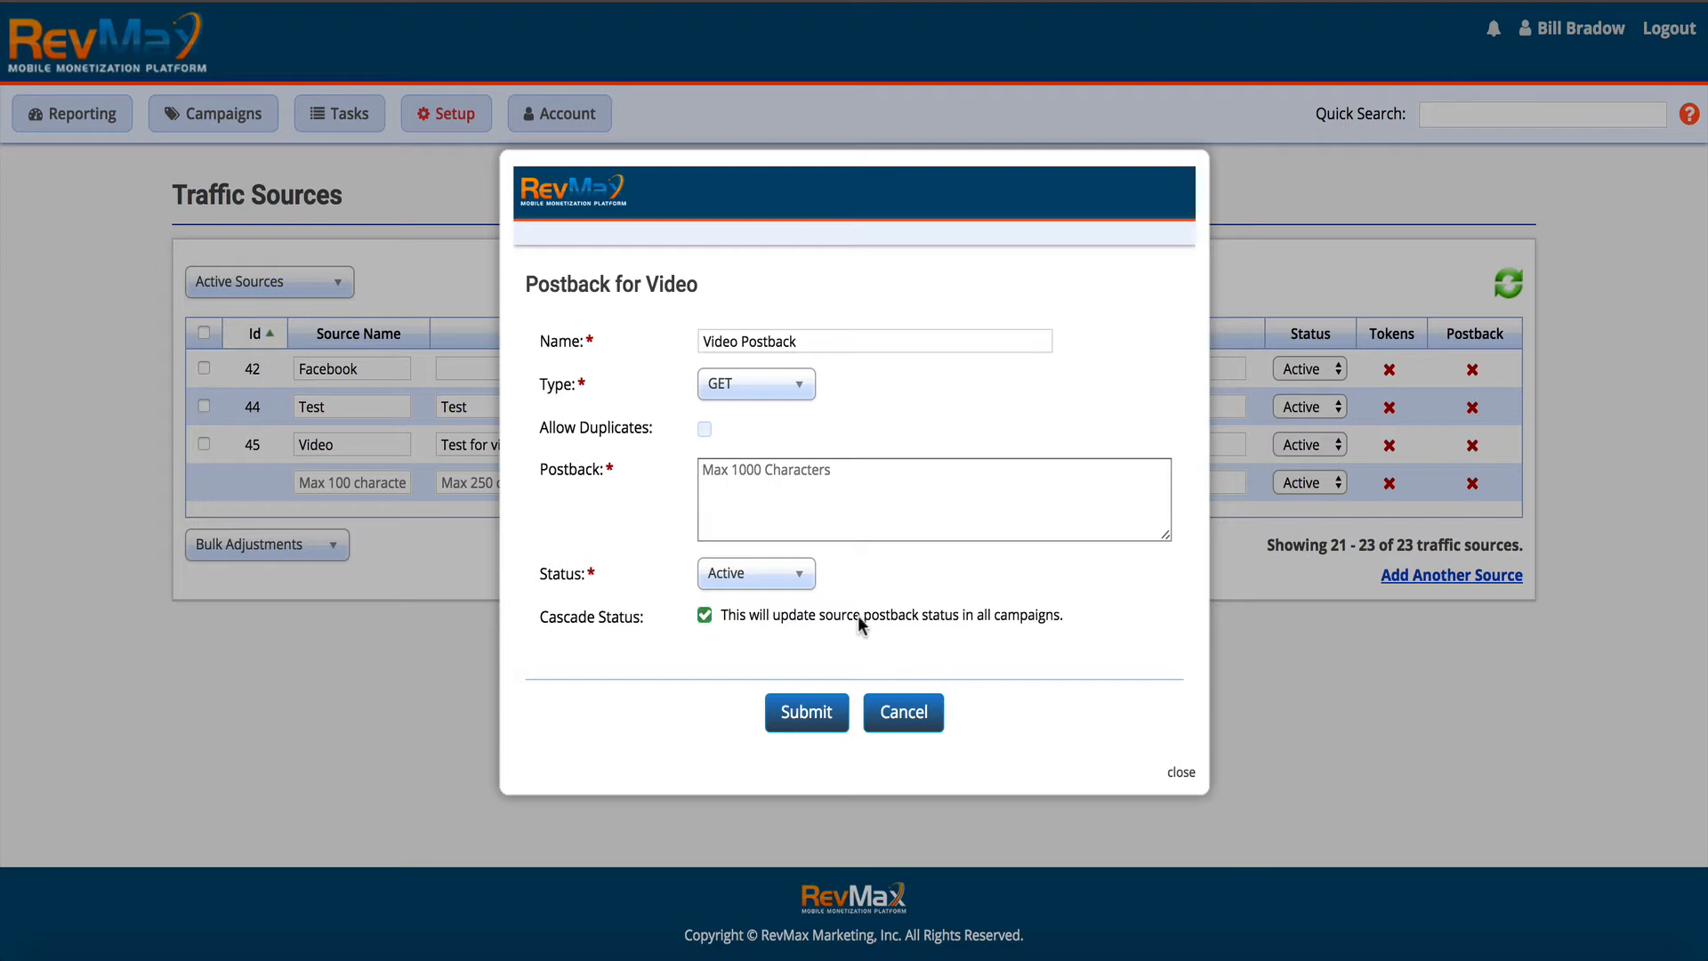
pyautogui.click(535, 622)
pyautogui.moveTo(535, 621); pyautogui.dragTo(620, 628)
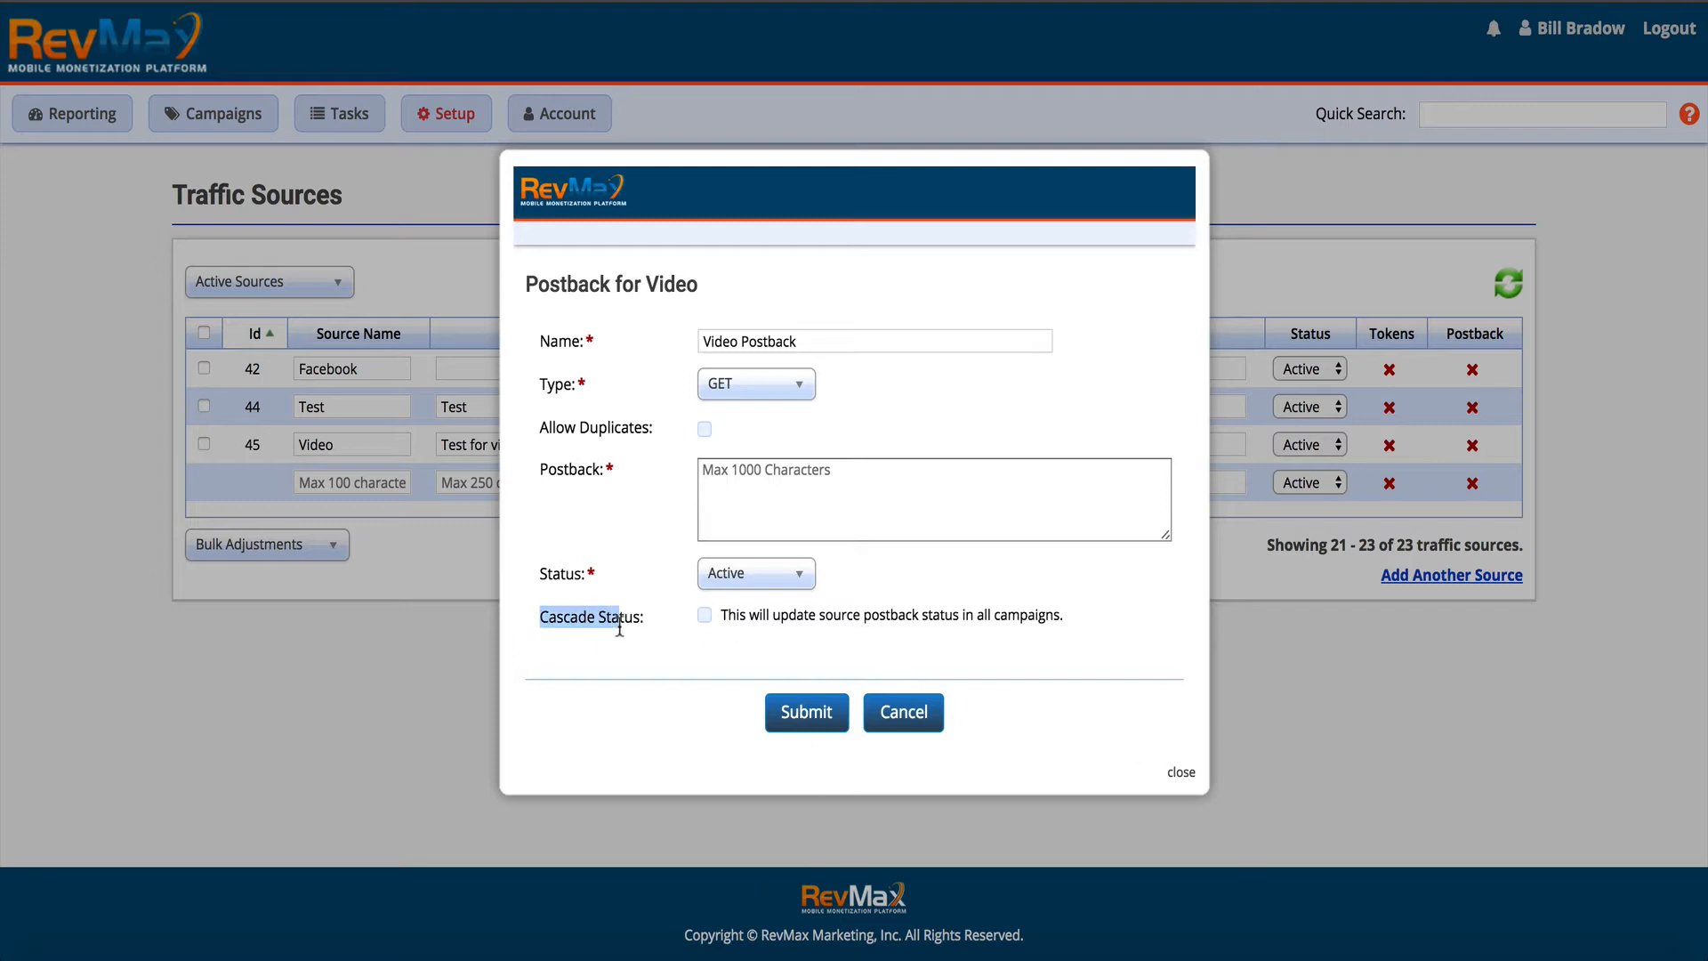
pyautogui.moveTo(787, 613); pyautogui.dragTo(964, 616)
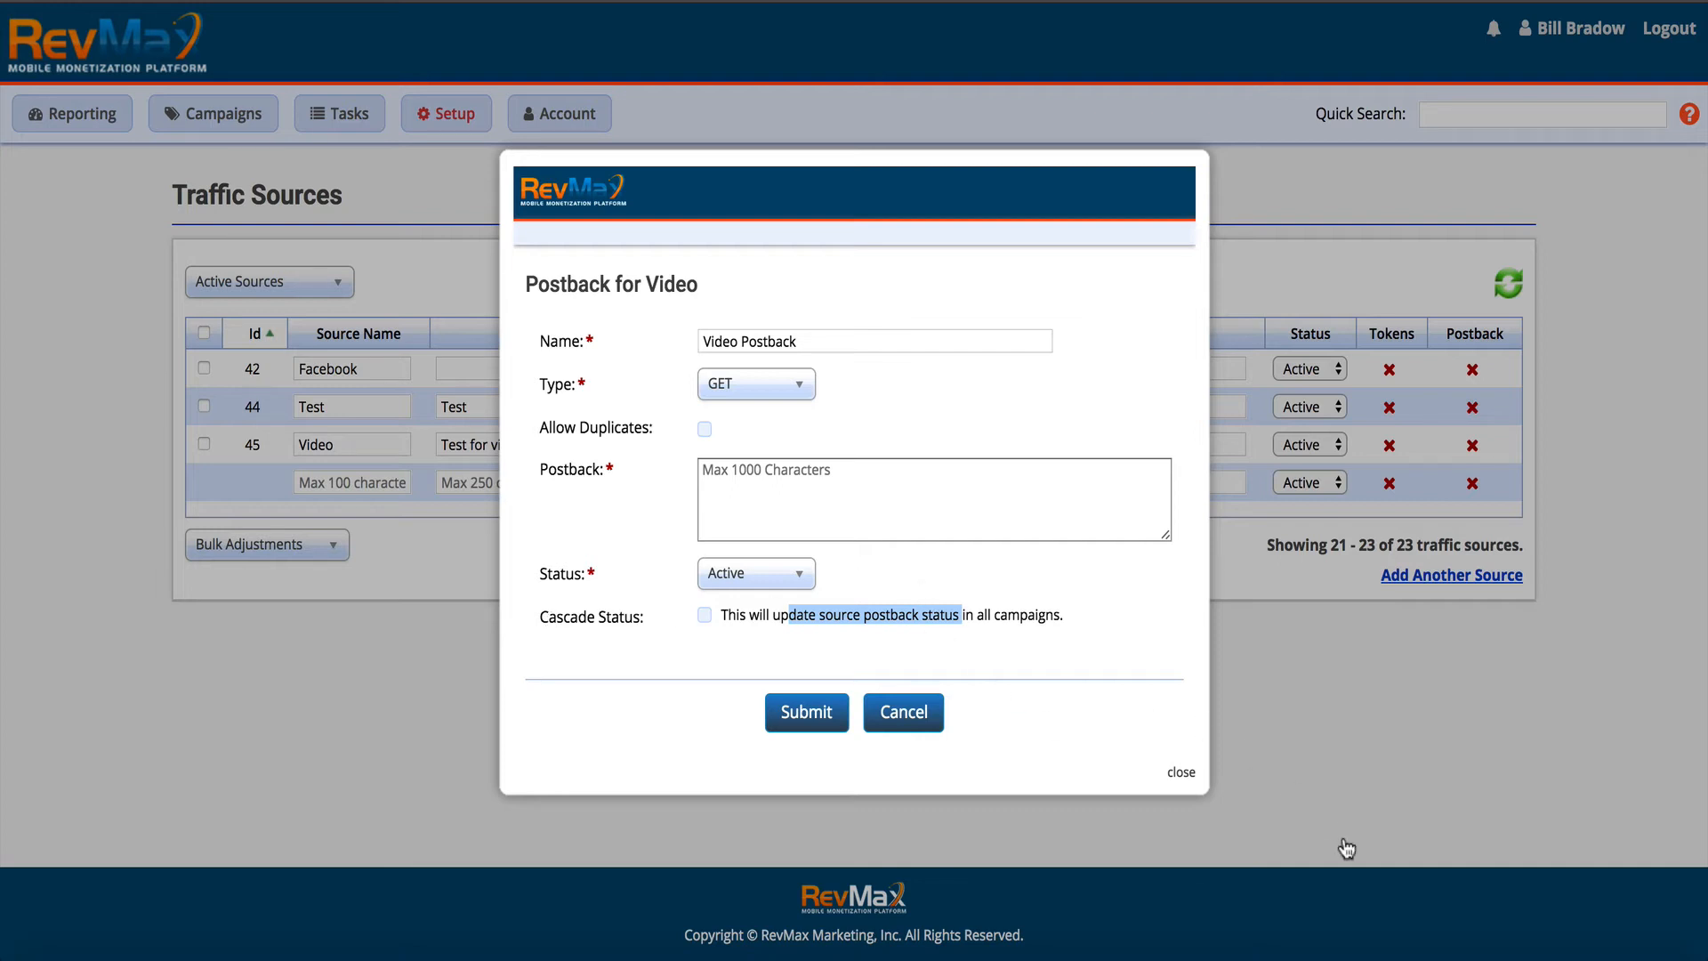
pyautogui.click(1004, 688)
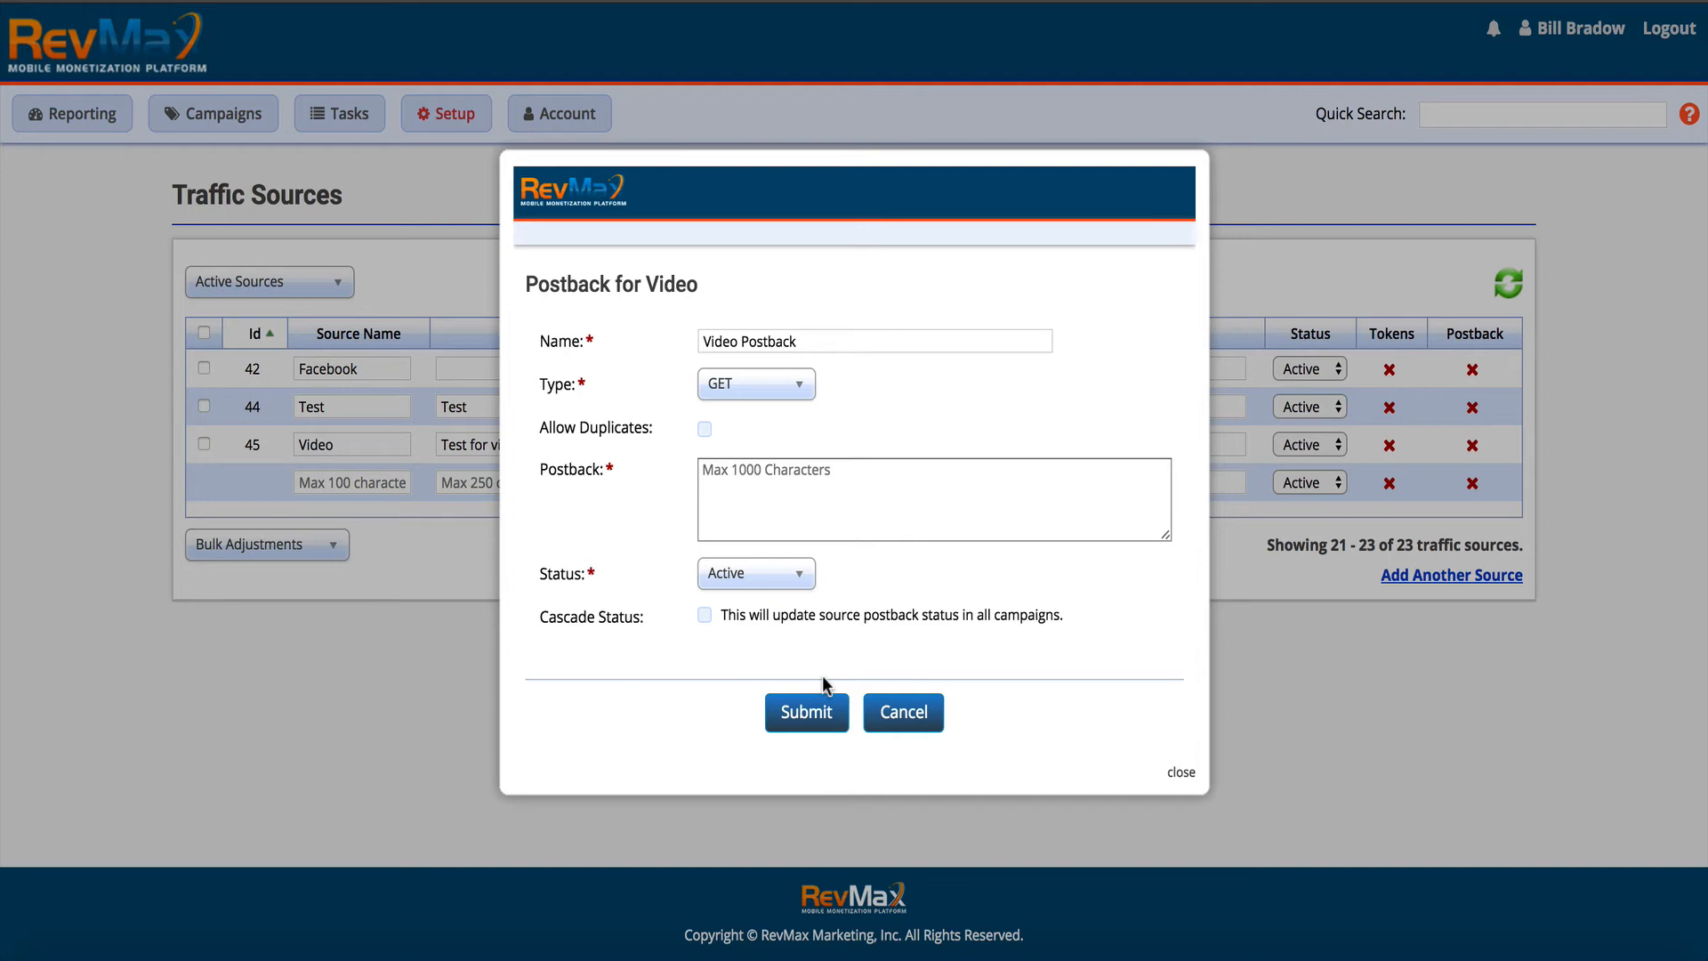
pyautogui.click(1182, 773)
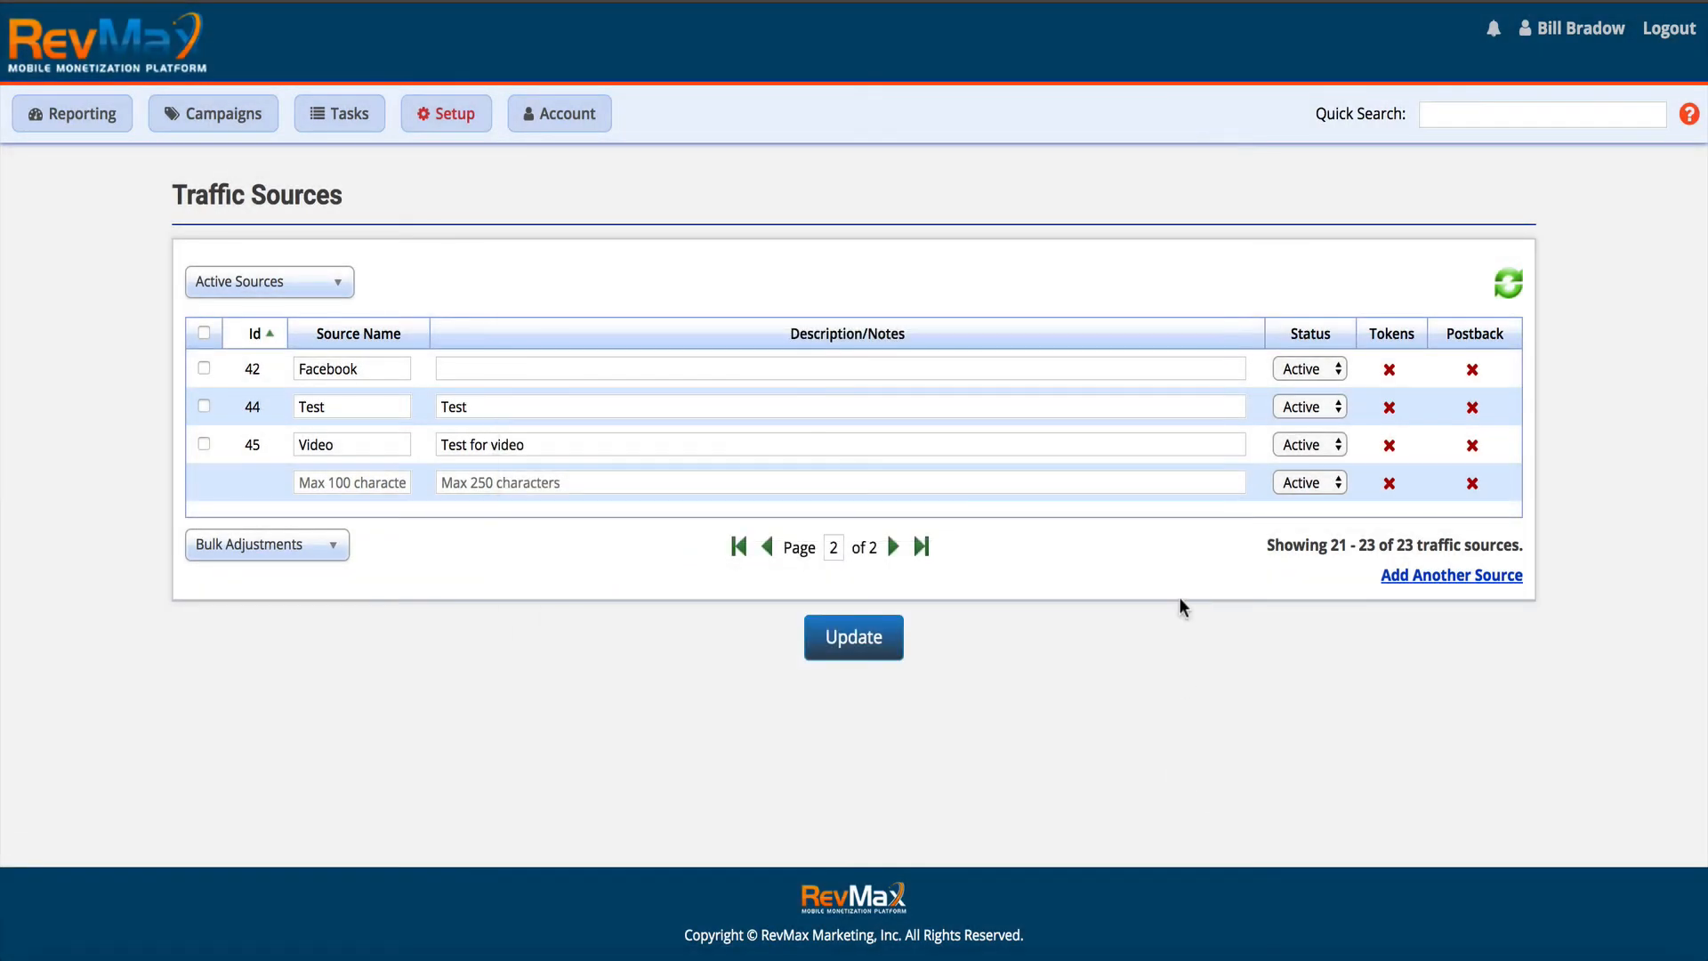
# Step: Select all traffic sources on the first page and view the available bulk adjustments without applying one
pyautogui.click(737, 559)
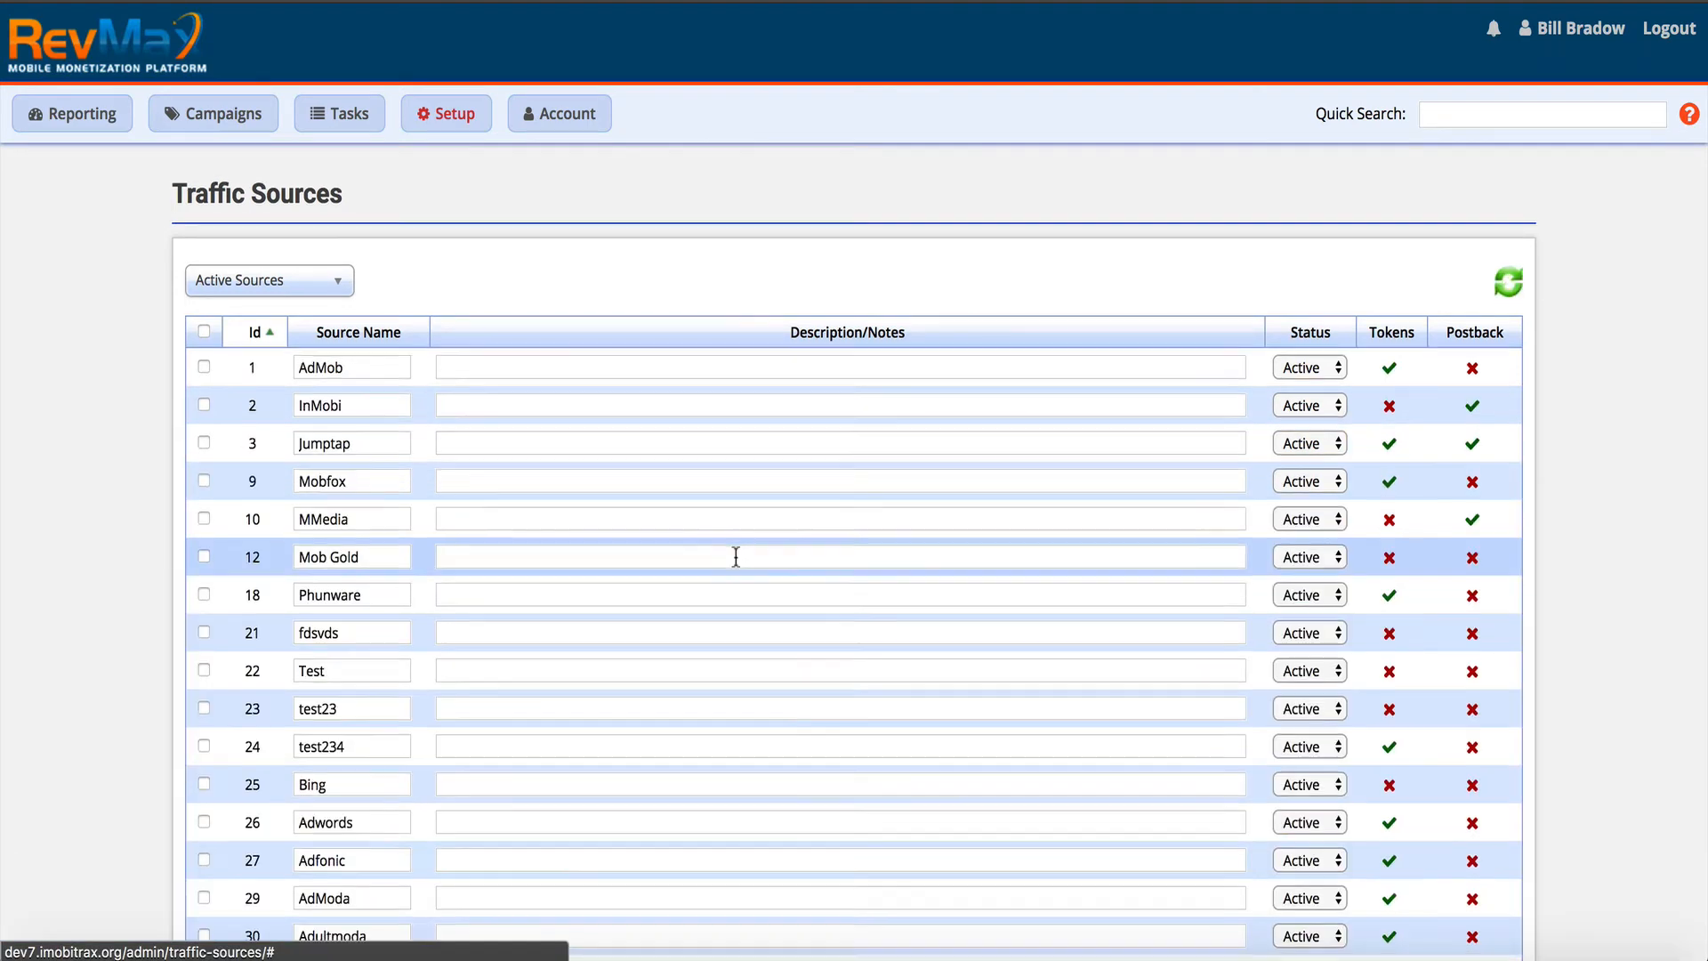
pyautogui.scroll(-5, 735, 557)
pyautogui.scroll(6, 736, 557)
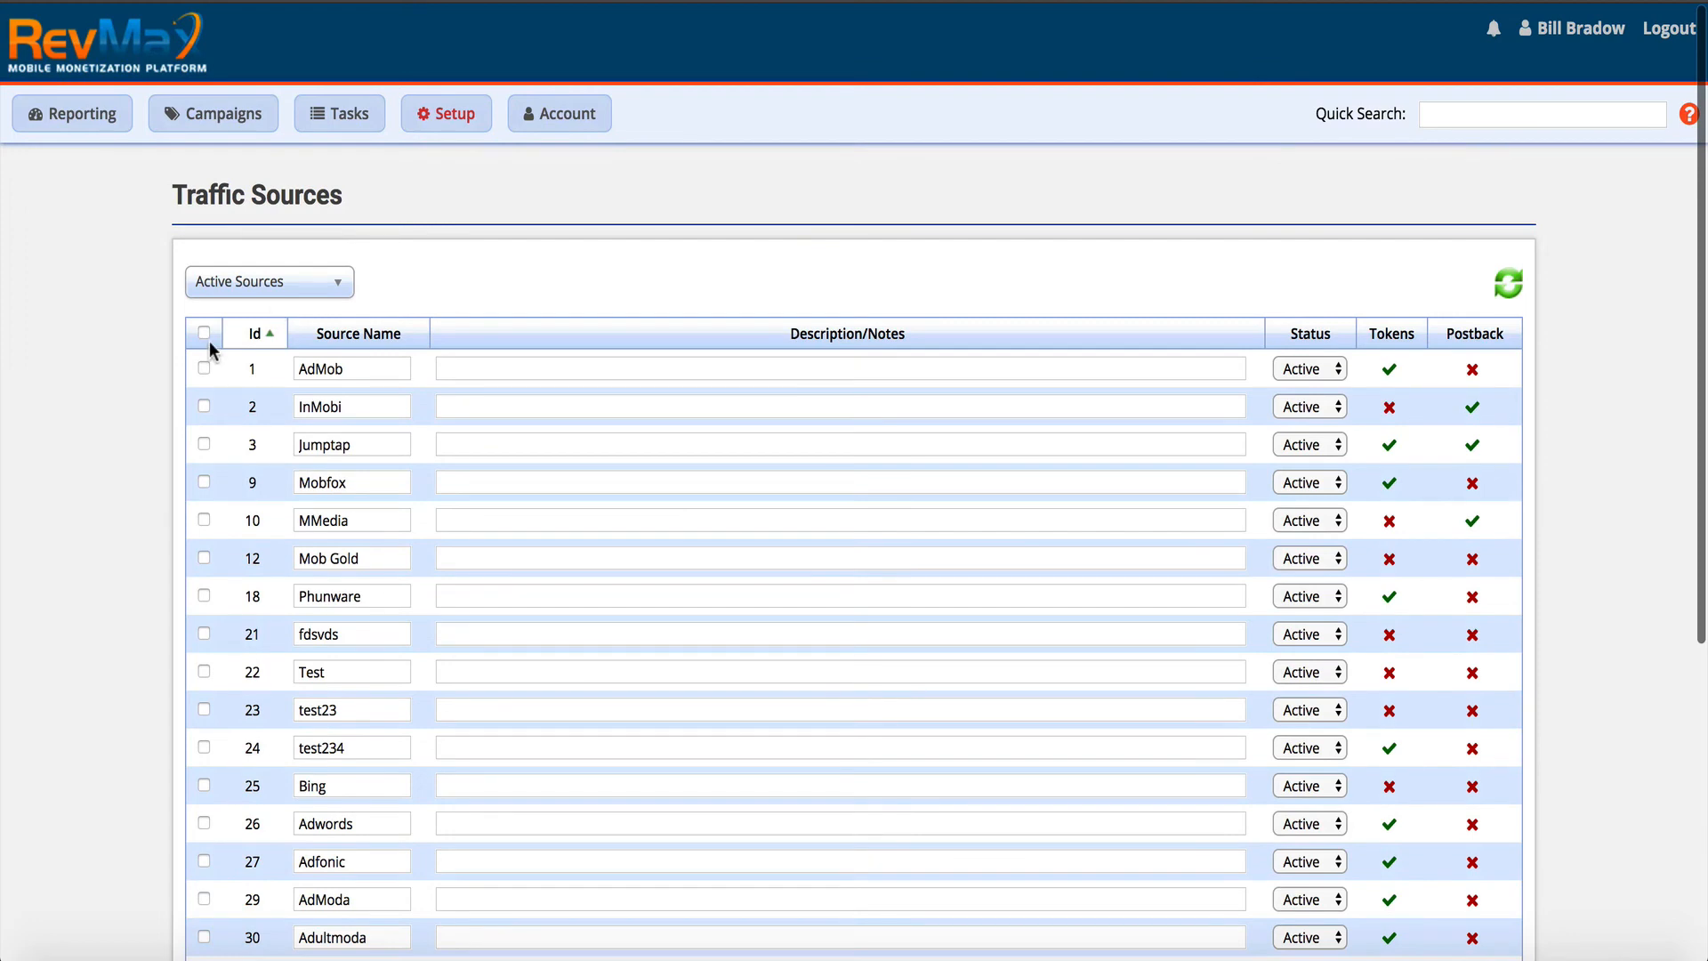
pyautogui.click(204, 332)
pyautogui.scroll(-5, 210, 338)
pyautogui.click(301, 701)
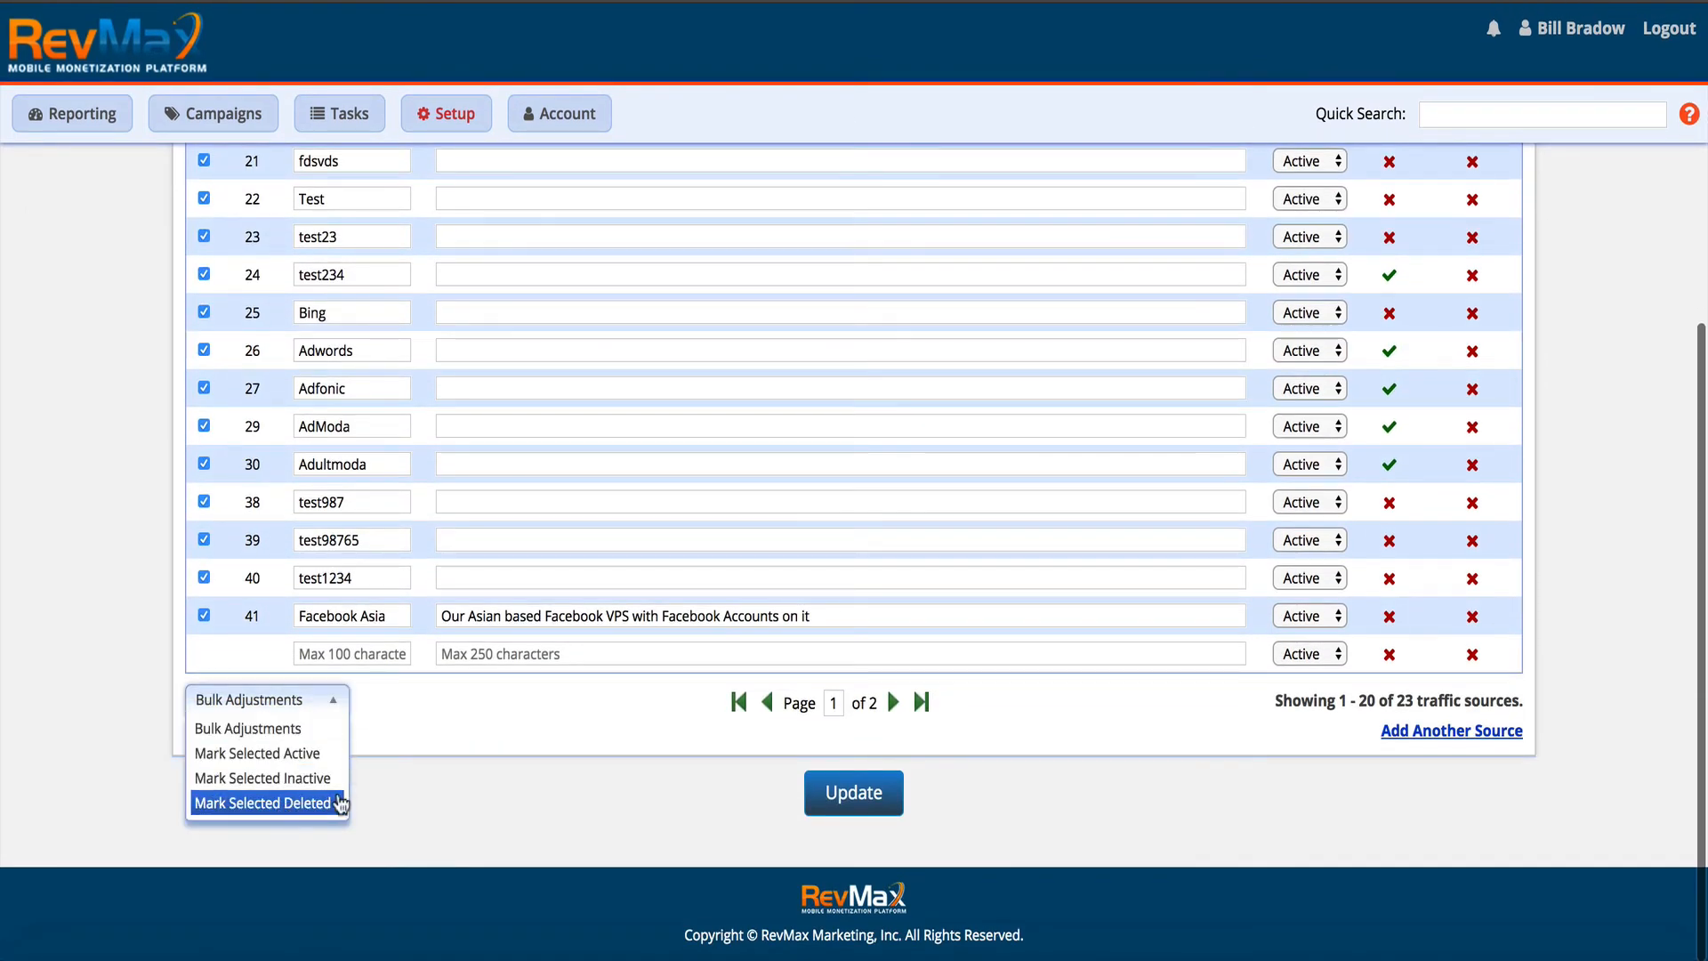
pyautogui.click(509, 786)
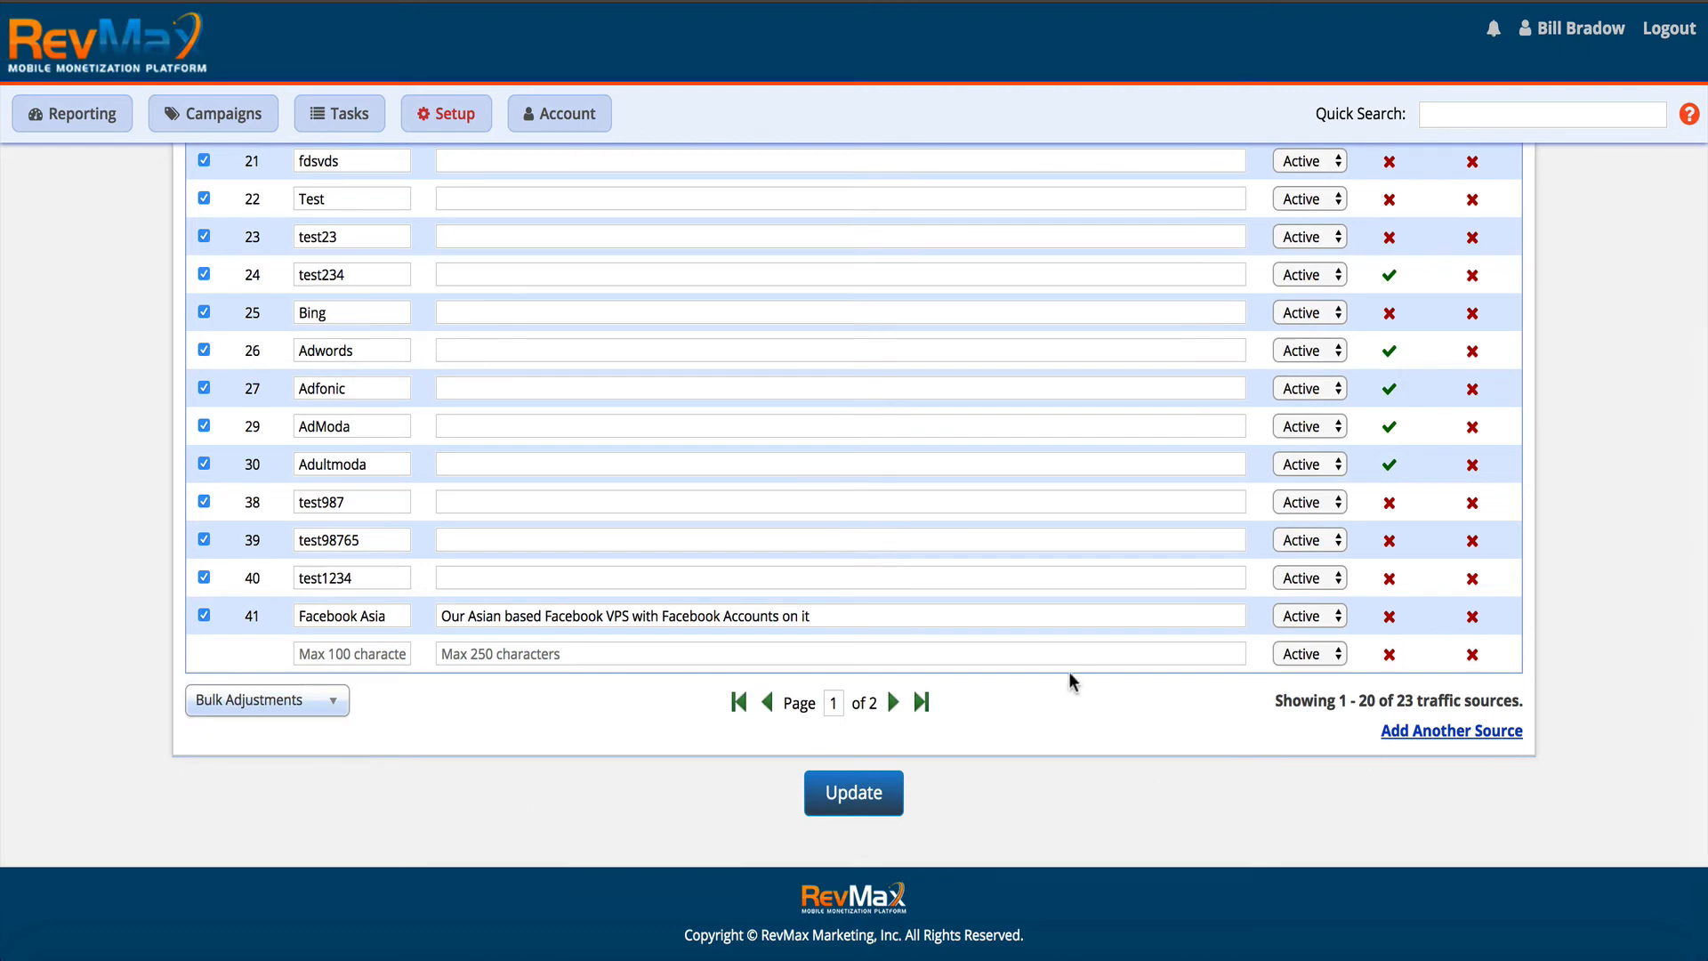
pyautogui.scroll(5, 1069, 670)
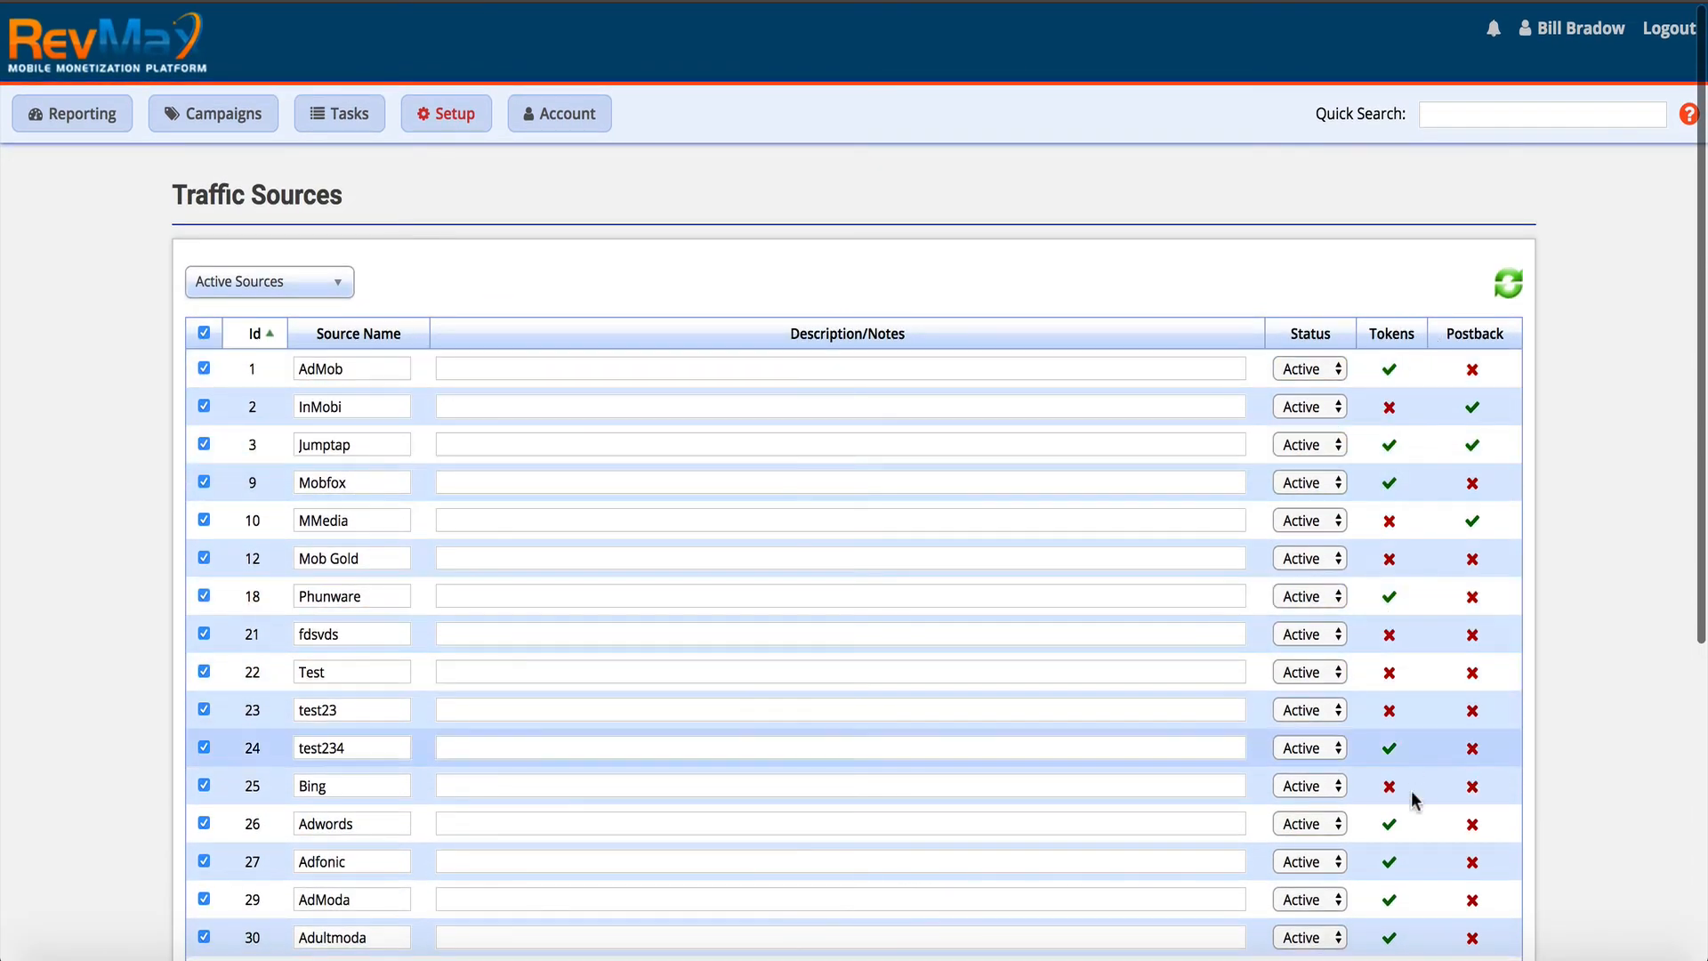
# Step: Open the InMobi source's postback settings, examine its name and postback URL, and cancel without changes
pyautogui.click(1472, 410)
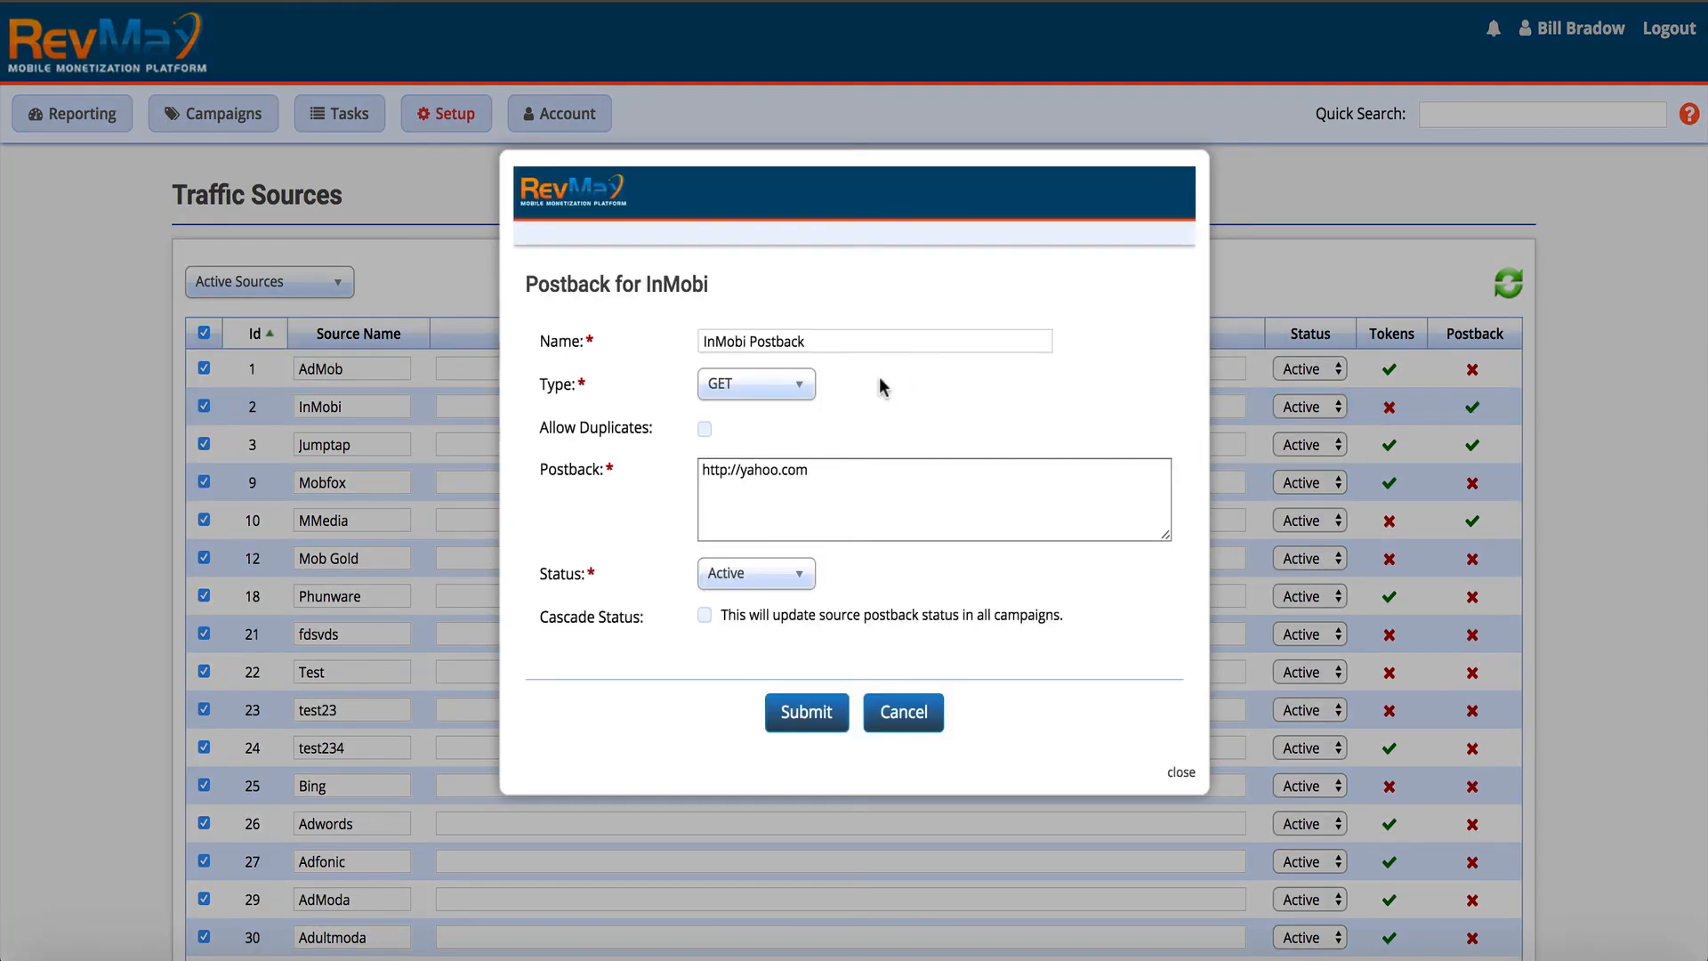
pyautogui.moveTo(832, 342); pyautogui.dragTo(703, 361)
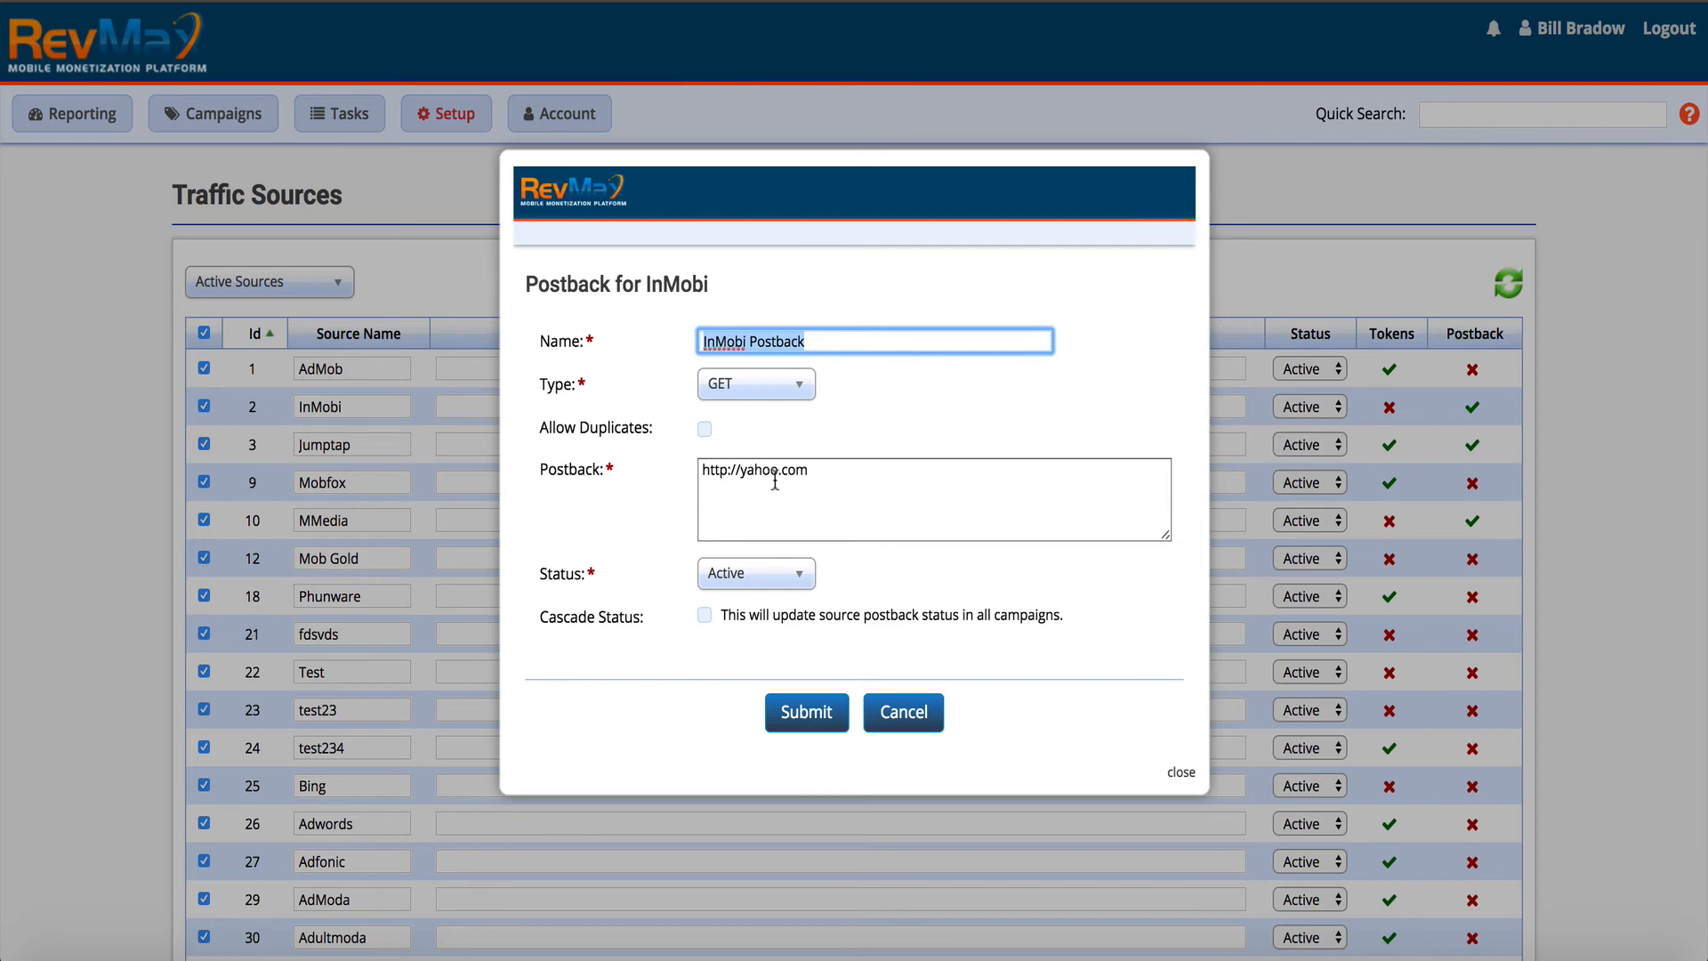
pyautogui.moveTo(854, 478); pyautogui.dragTo(615, 472)
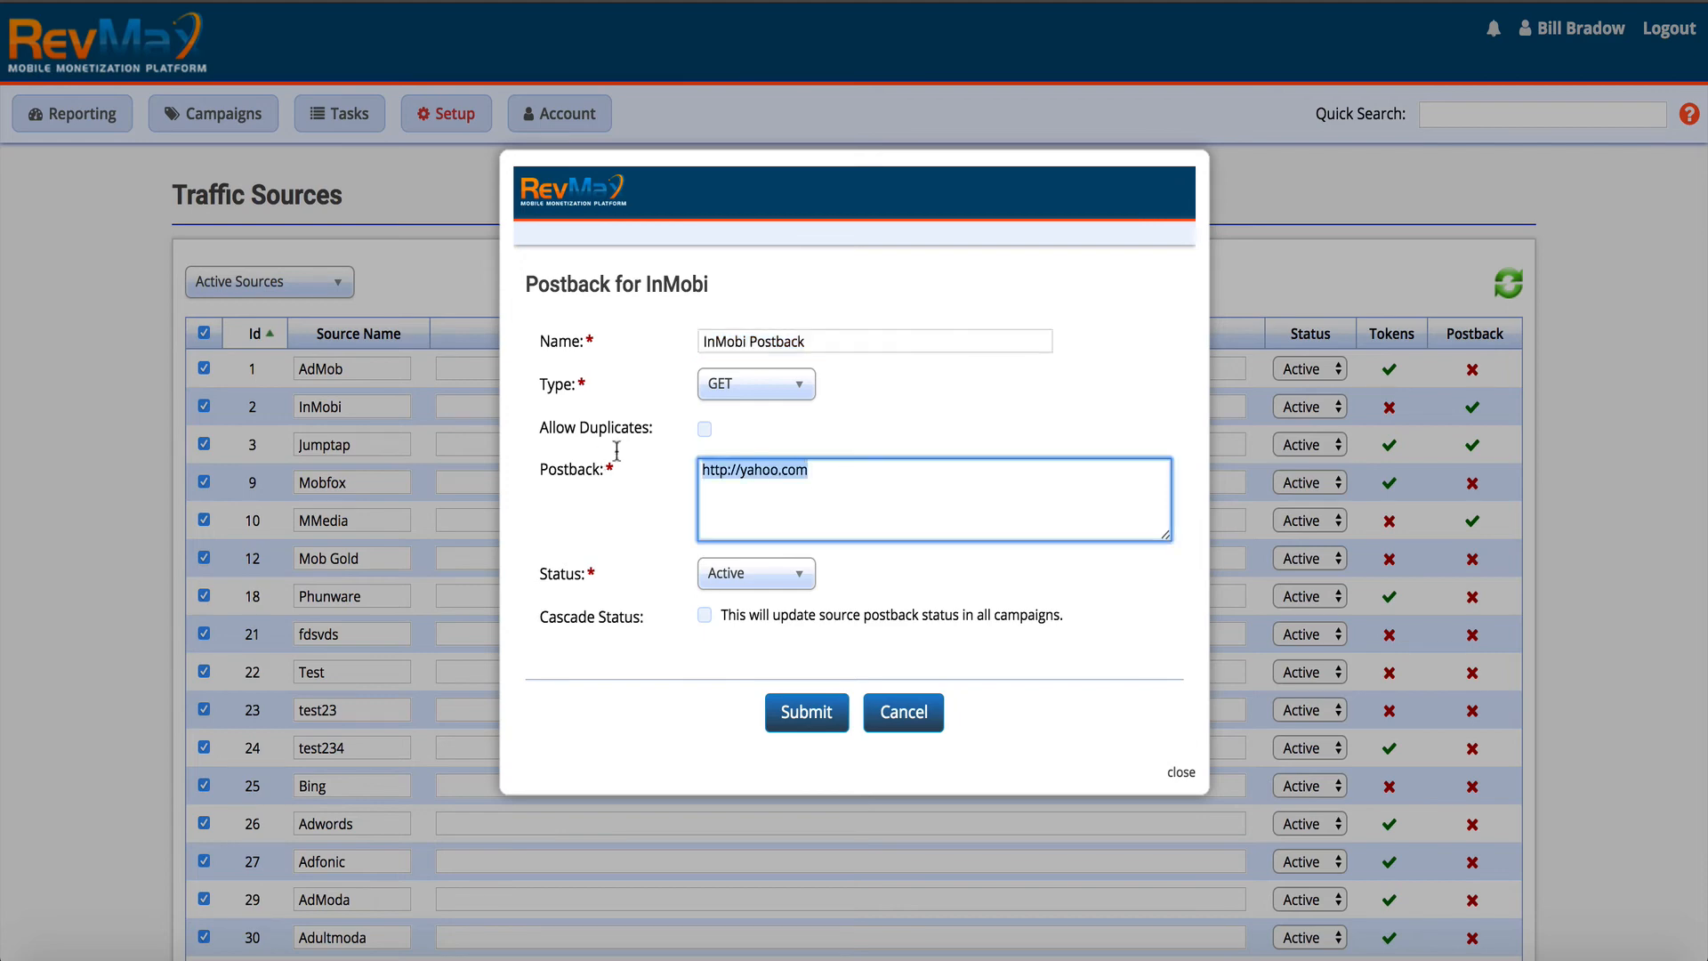
pyautogui.click(735, 348)
pyautogui.click(898, 731)
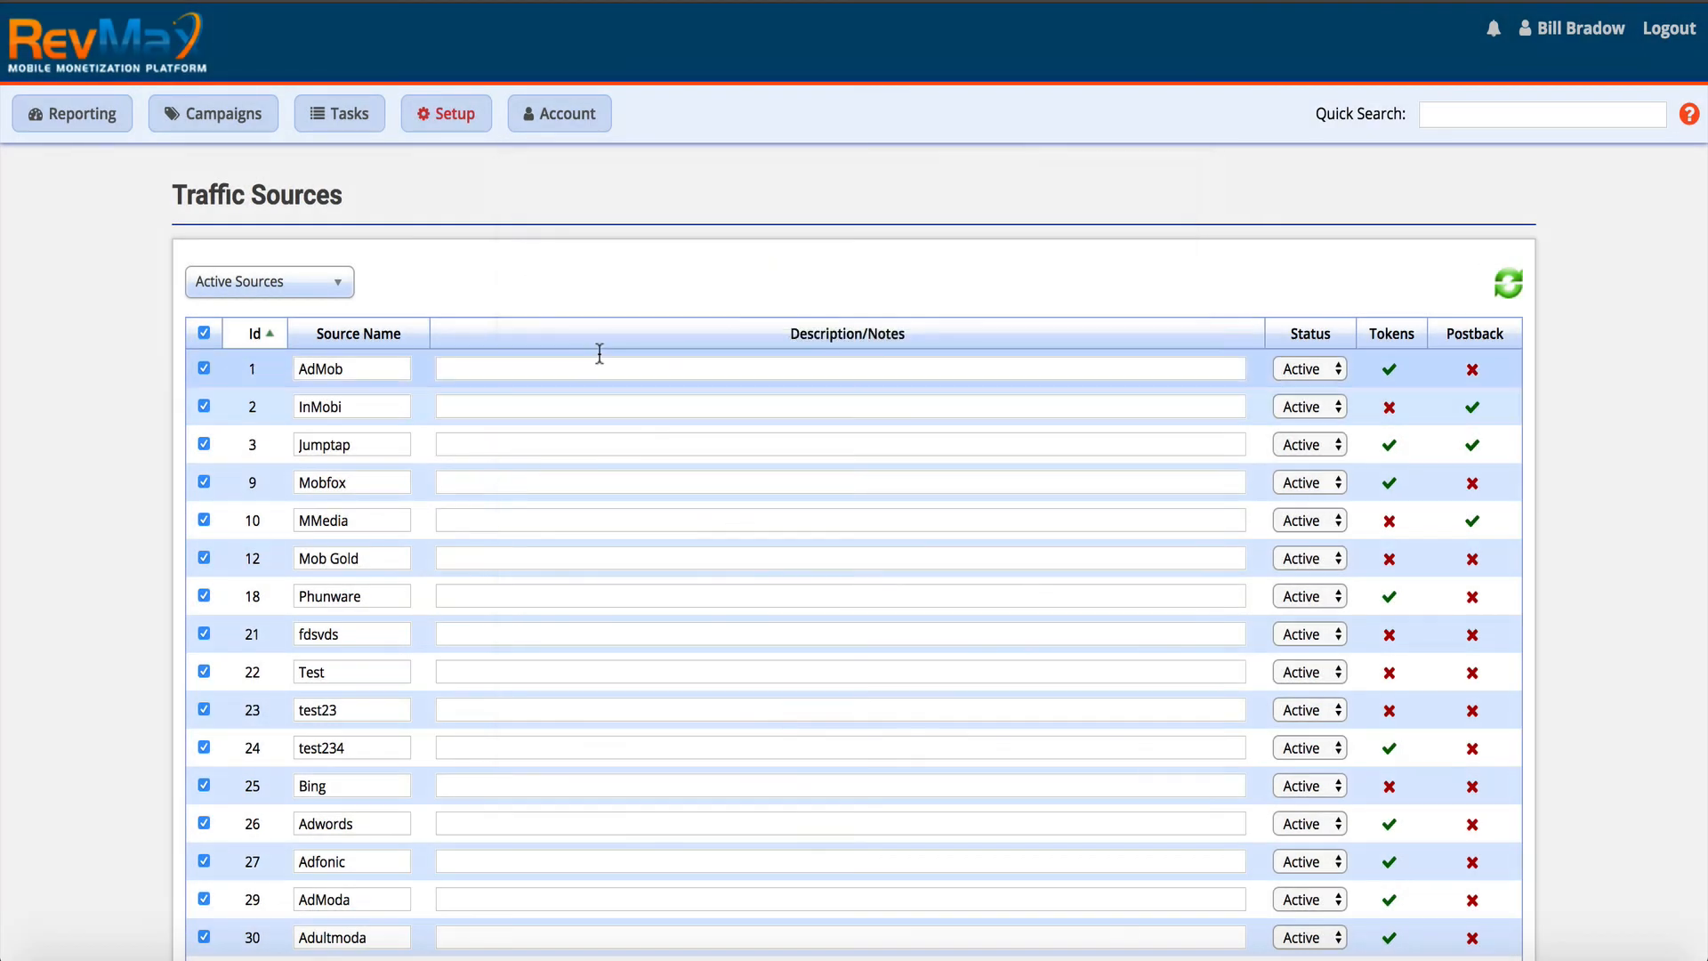